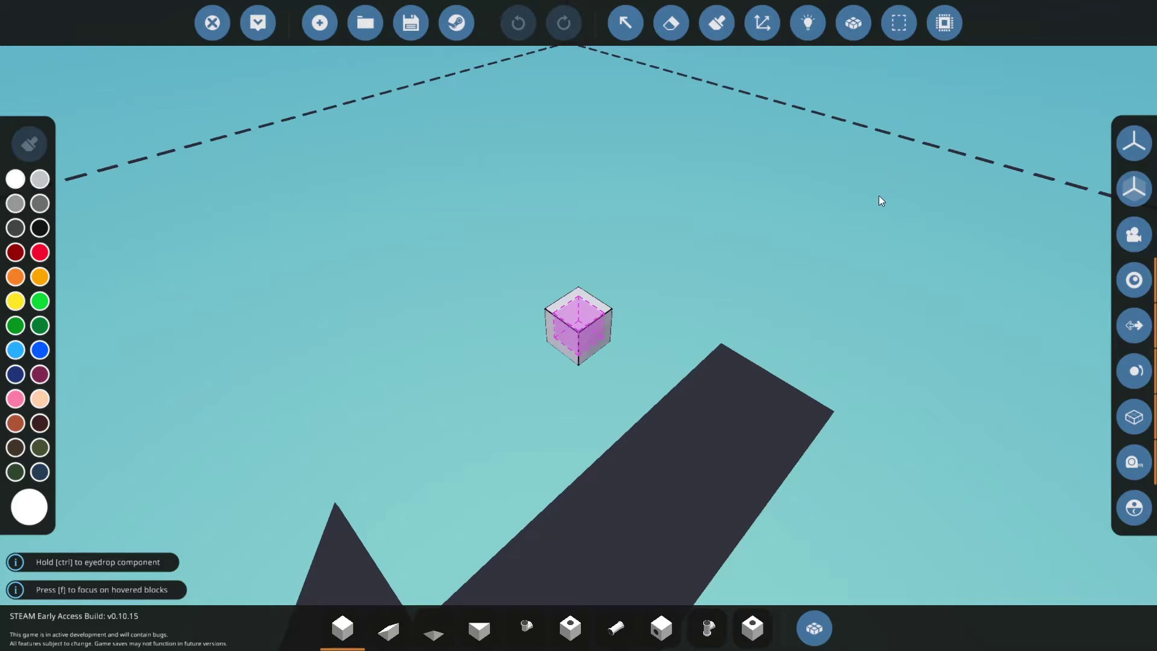
# Step: Open the microcontroller editor, showing a blank 1x1 schematic on the Properties page
pyautogui.click(945, 22)
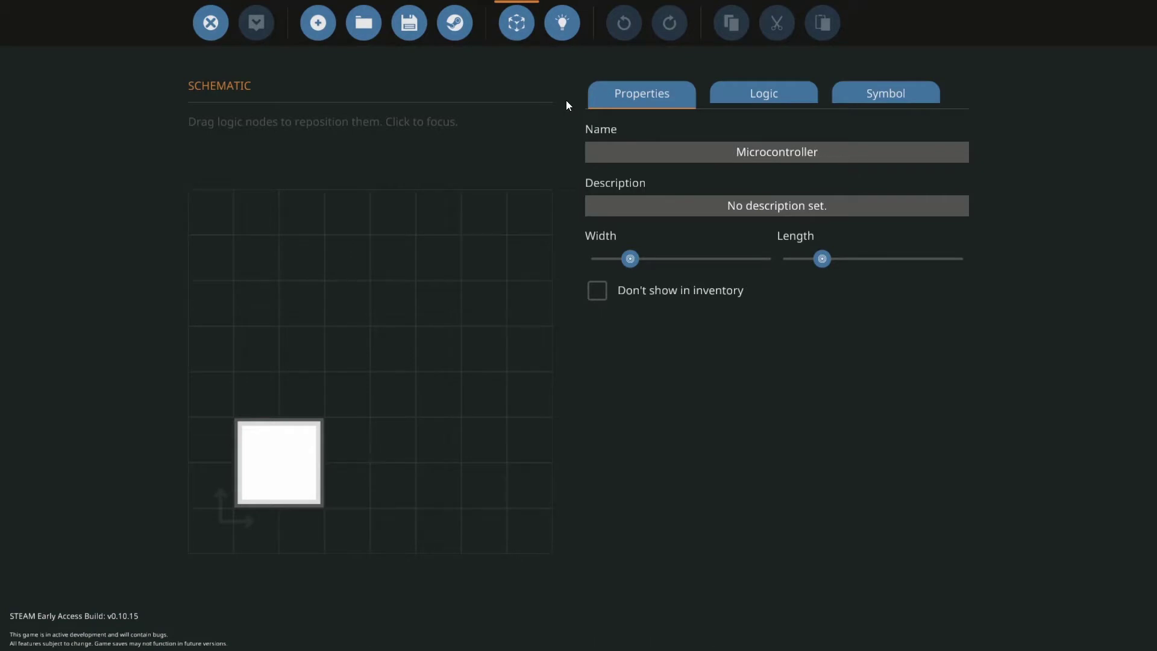
# Step: Rename the microcontroller to 'Test Throttle Management' and show its list of logic nodes
pyautogui.click(834, 150)
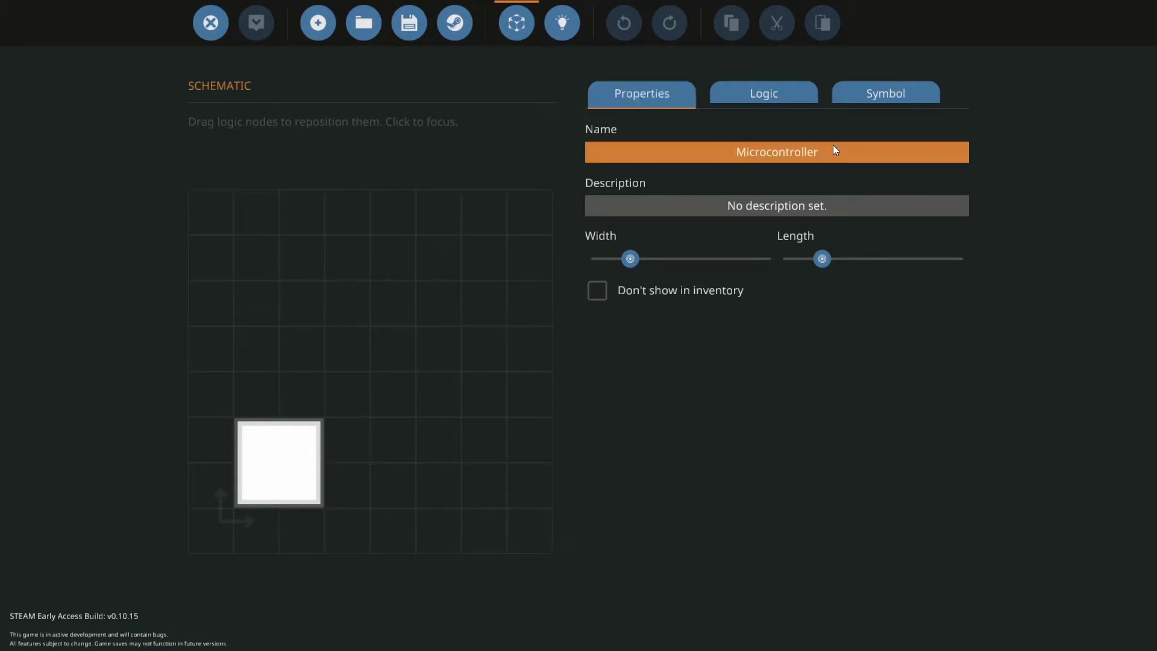
pyautogui.moveTo(835, 150); pyautogui.dragTo(696, 152)
pyautogui.press('BackSpace')
pyautogui.write('Test')
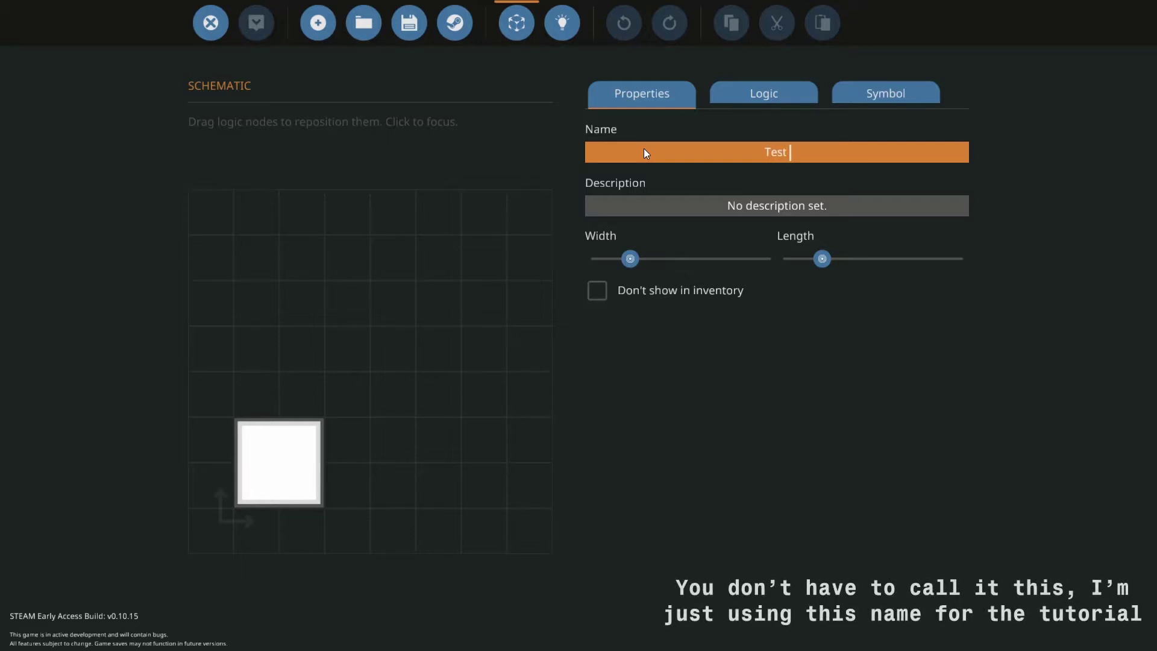
pyautogui.write(' Throt')
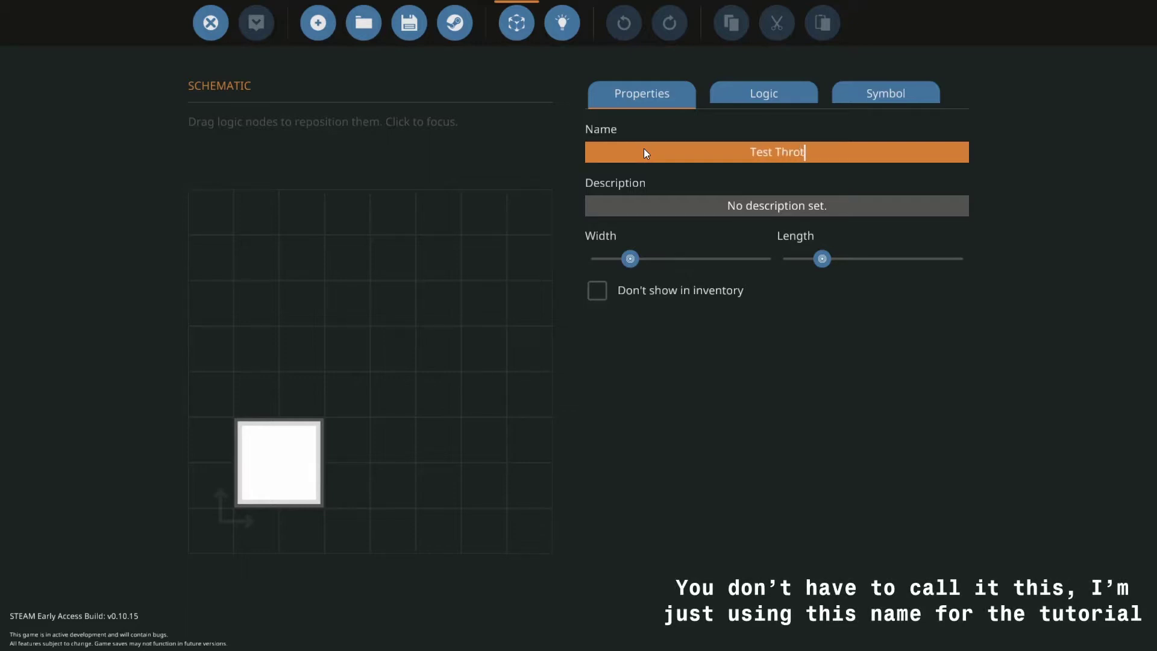
pyautogui.write('tle Management')
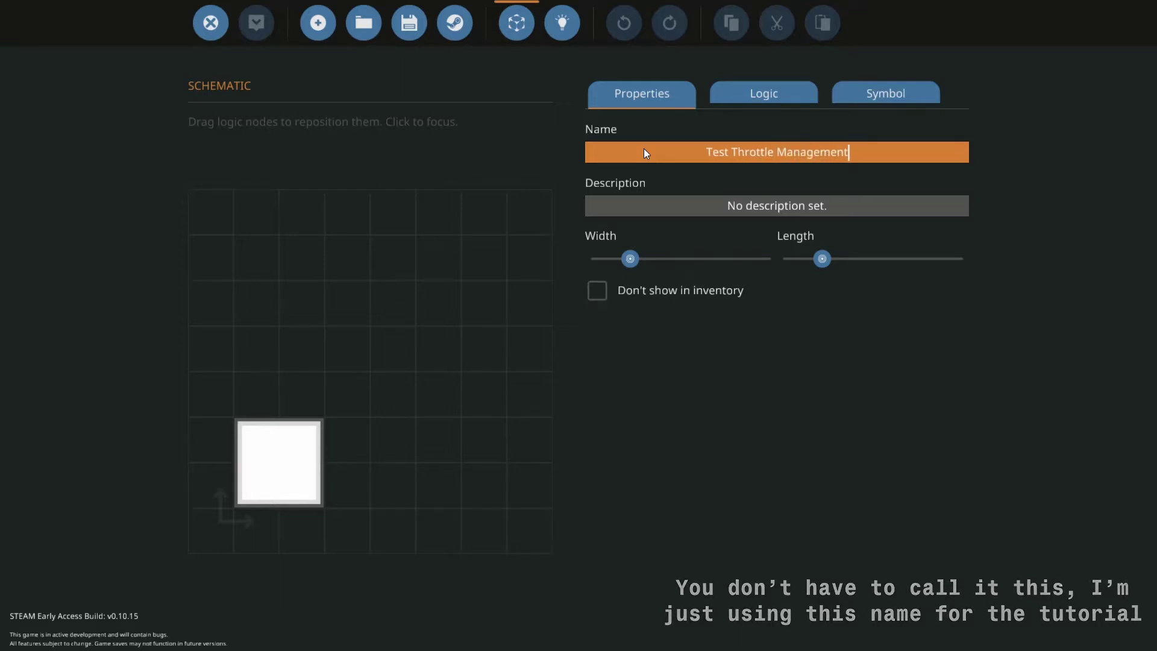
pyautogui.press('Return')
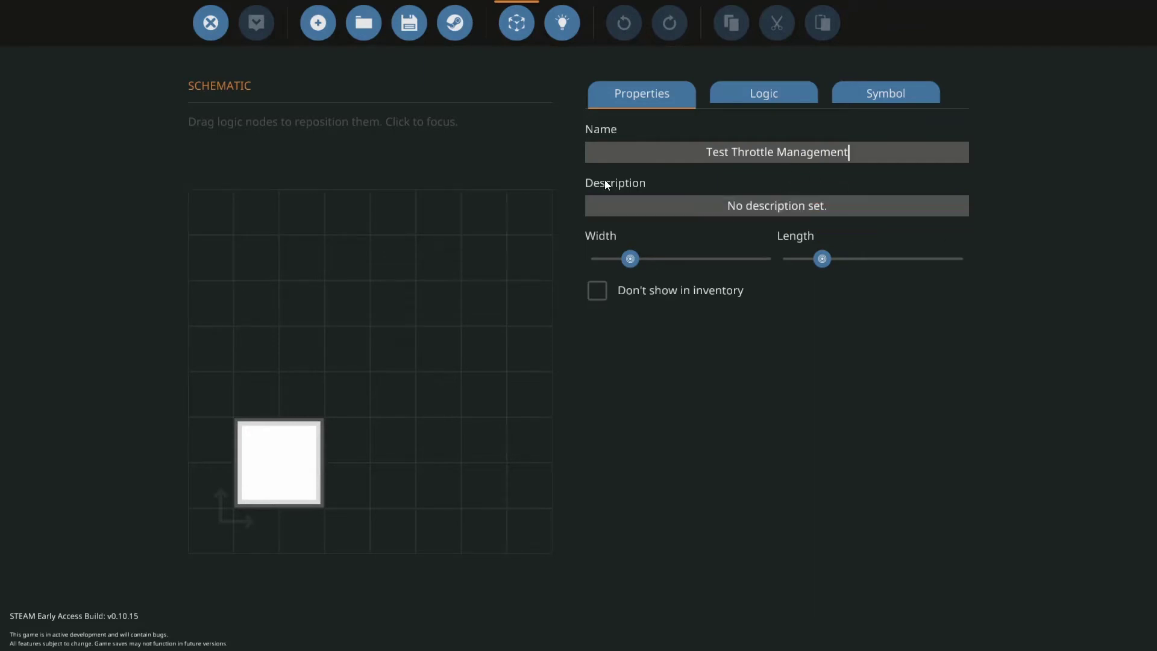
pyautogui.click(761, 91)
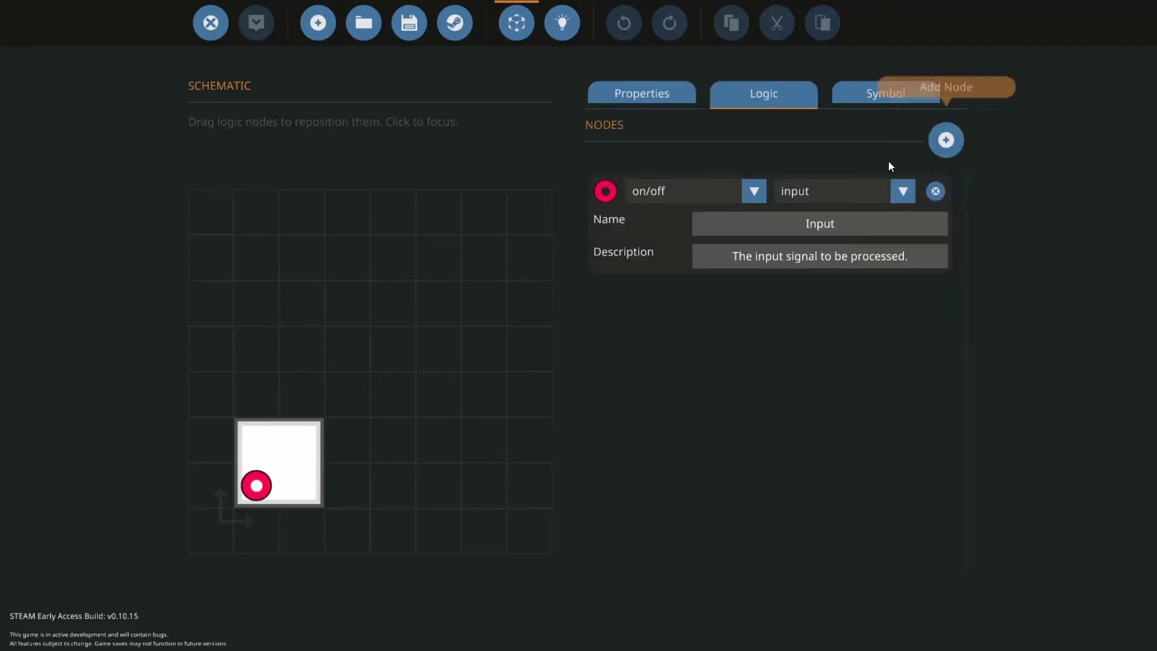
# Step: Widen the microcontroller from 2 to 3 cells
pyautogui.click(648, 95)
pyautogui.moveTo(639, 258)
pyautogui.moveTo(638, 257); pyautogui.dragTo(657, 259)
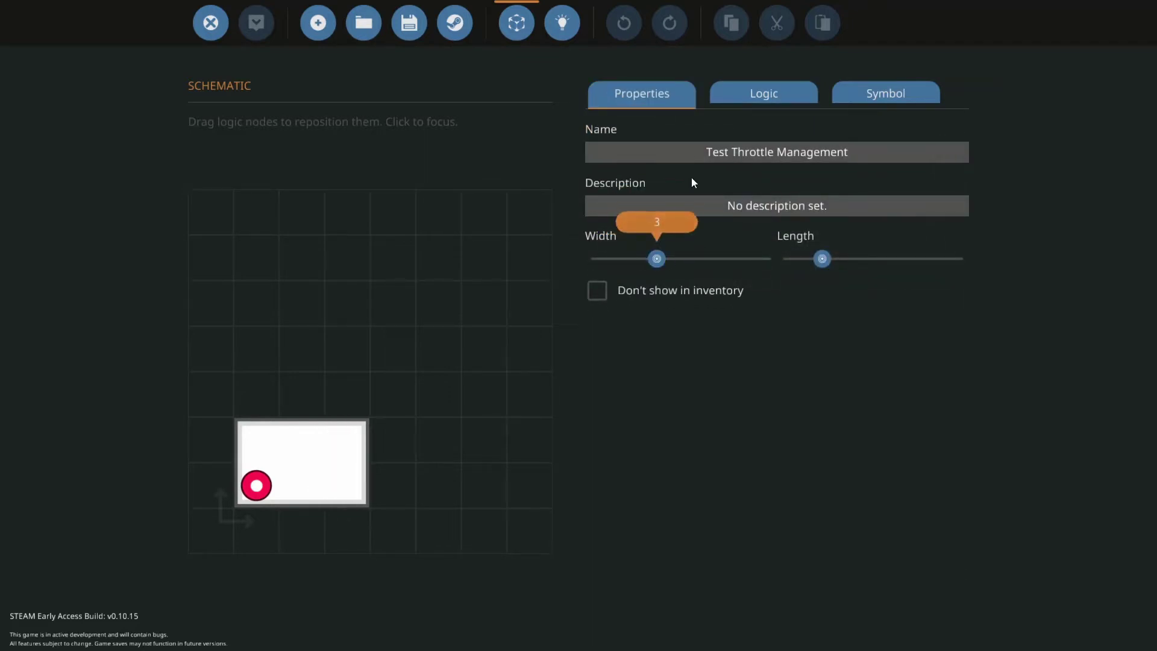
# Step: Add four more nodes for five on/off inputs, moving an overlapping node to a free spot
pyautogui.click(750, 92)
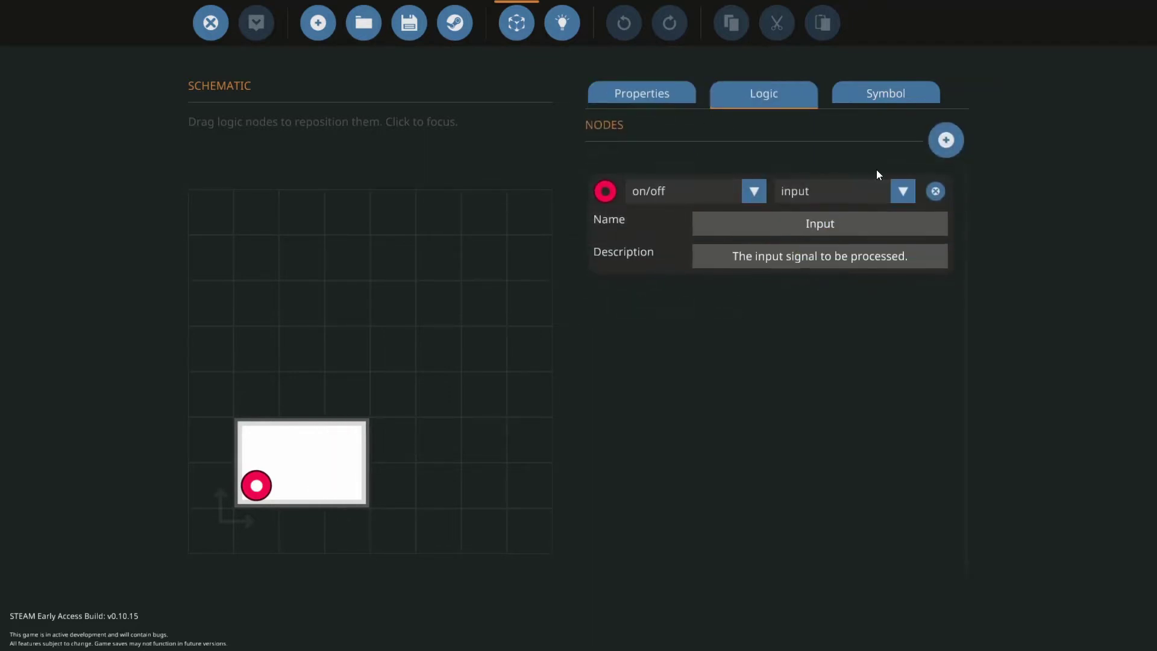
pyautogui.click(938, 133)
pyautogui.click(938, 134)
pyautogui.click(939, 135)
pyautogui.click(938, 135)
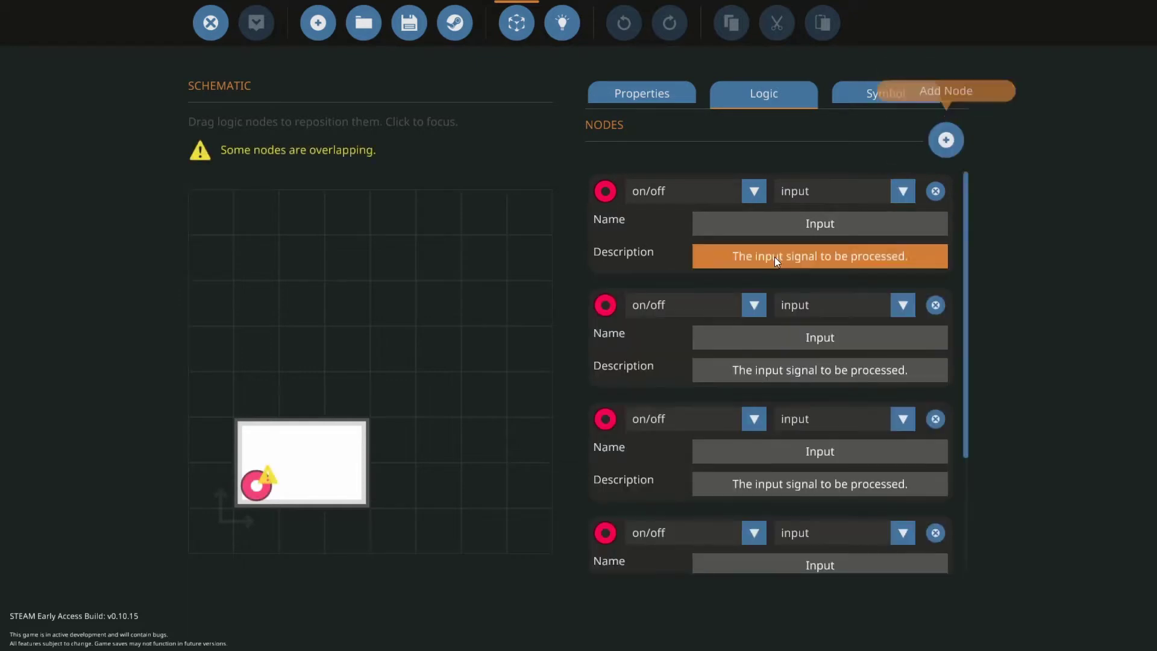
pyautogui.moveTo(257, 485); pyautogui.dragTo(345, 443)
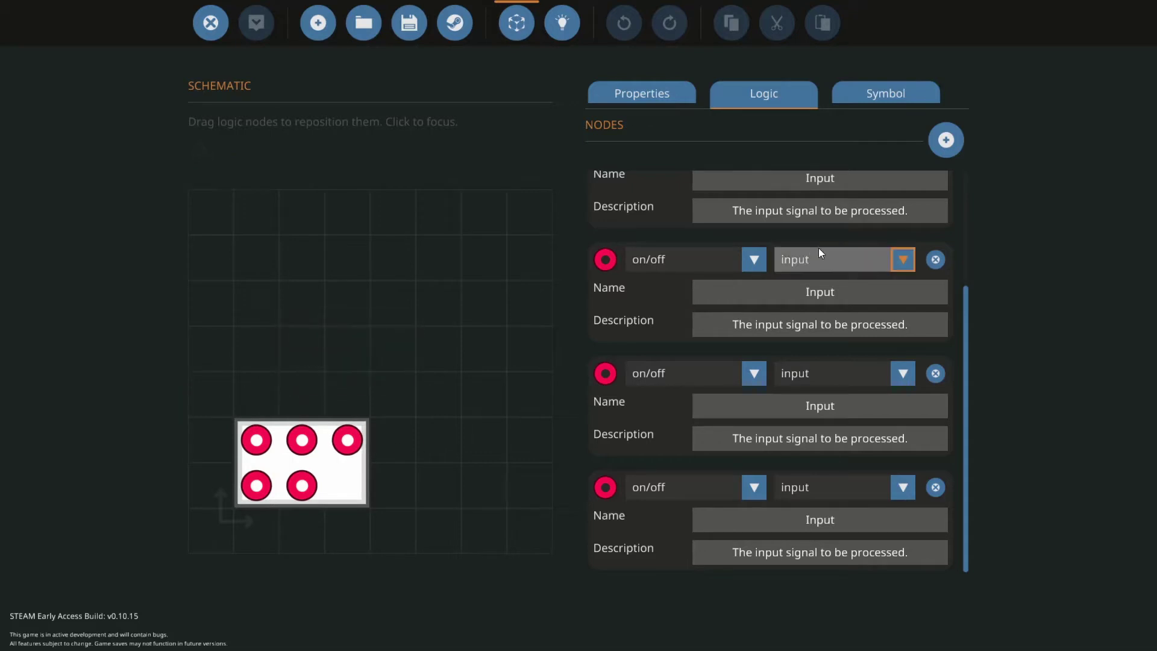
pyautogui.scroll(2, 807, 259)
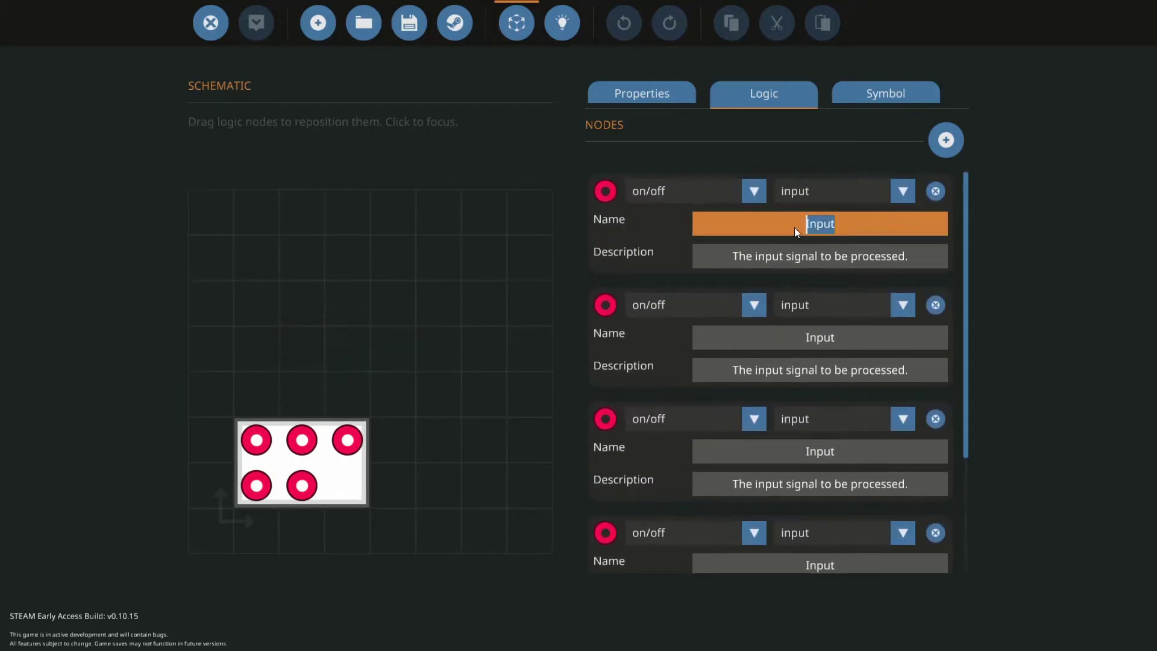
# Step: Name the first node Toggle with the description 'Turns the engine On/Off'
pyautogui.write('Toll')
pyautogui.press('BackSpace')
pyautogui.press('BackSpace')
pyautogui.write('ggle')
pyautogui.press('BackSpace')
pyautogui.press('BackSpace')
pyautogui.write('le')
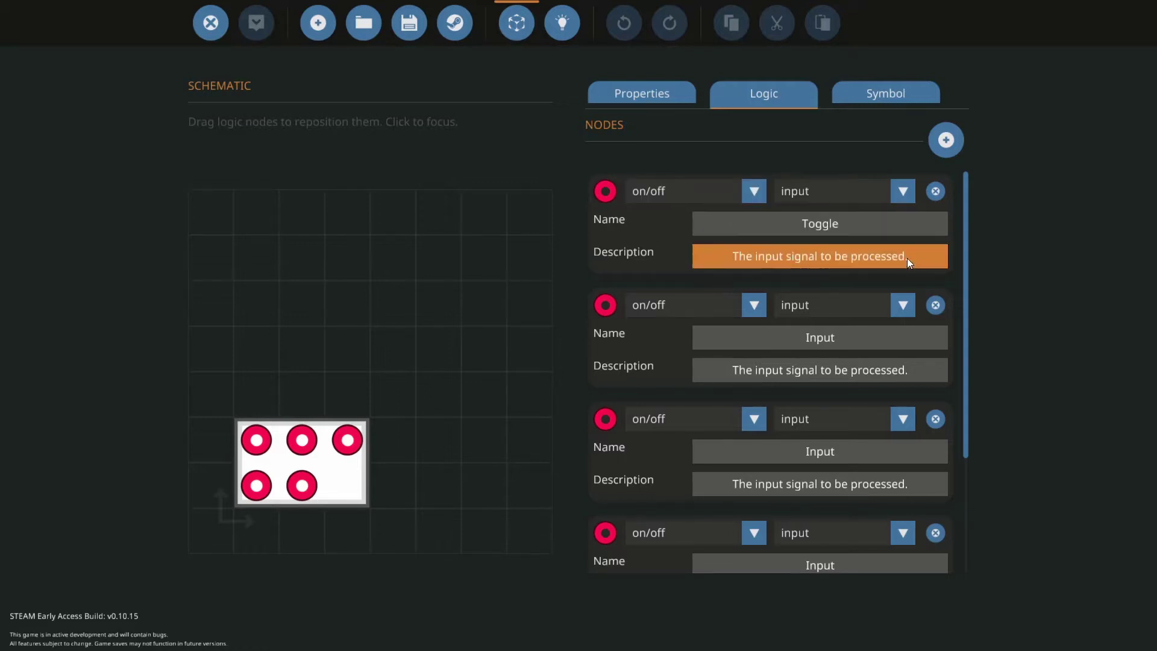
pyautogui.moveTo(906, 258); pyautogui.dragTo(693, 260)
pyautogui.write('Turn')
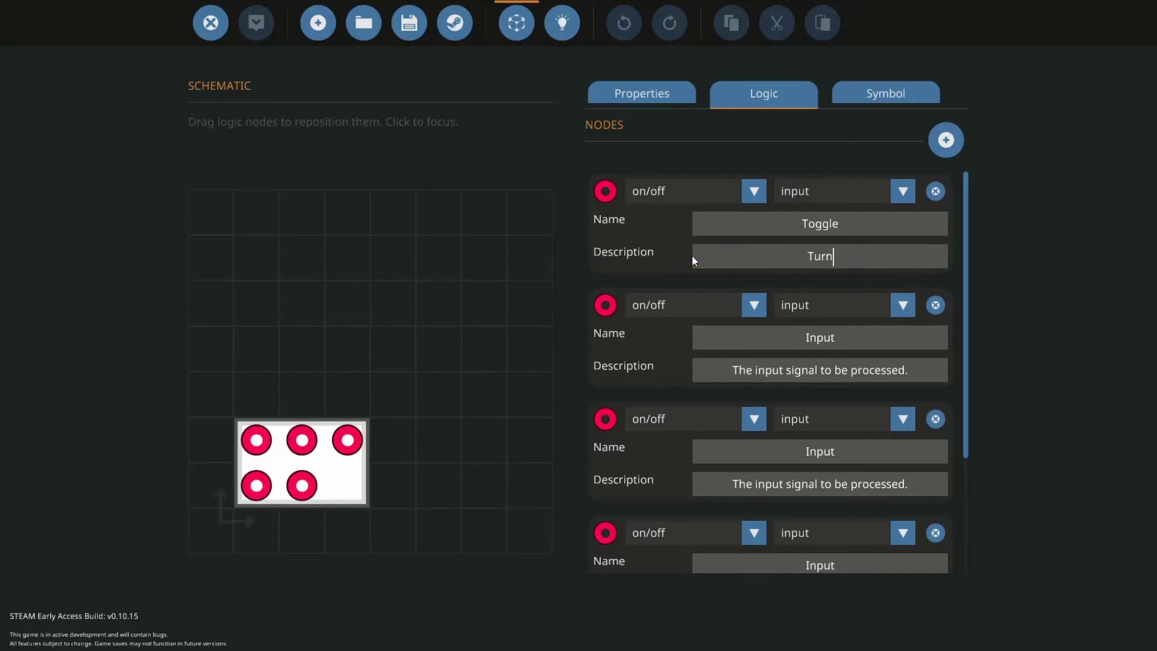
pyautogui.write('s the engine On/Off')
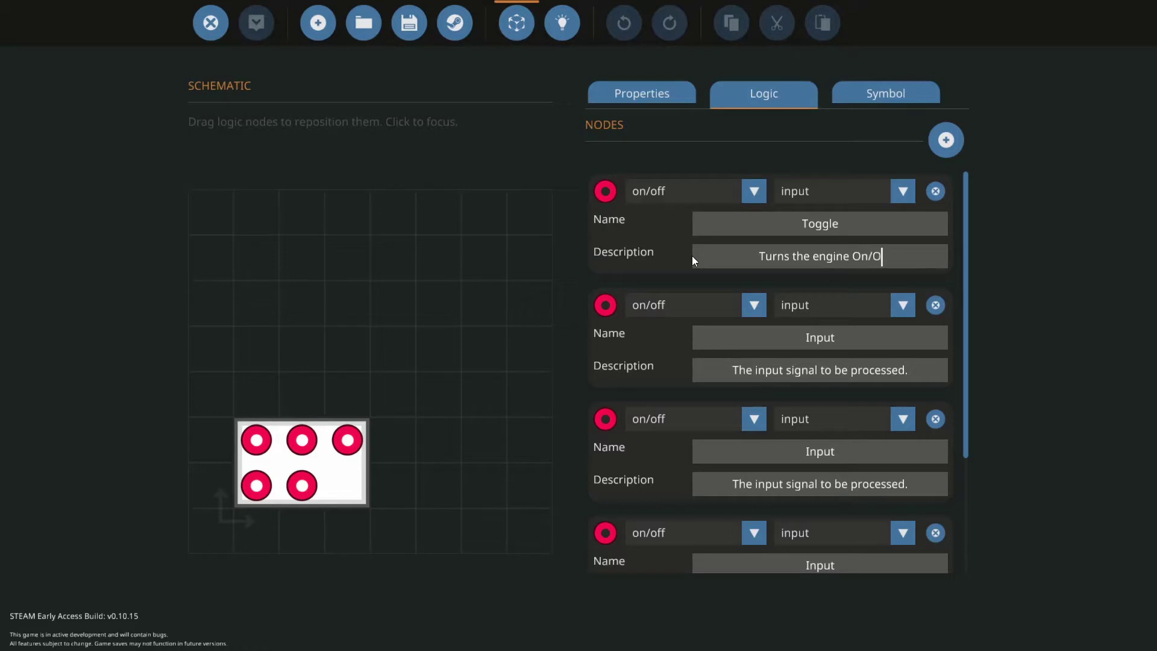
pyautogui.click(844, 335)
# Step: Make the second node an on/off output named Starter, described 'To engine'
pyautogui.click(754, 305)
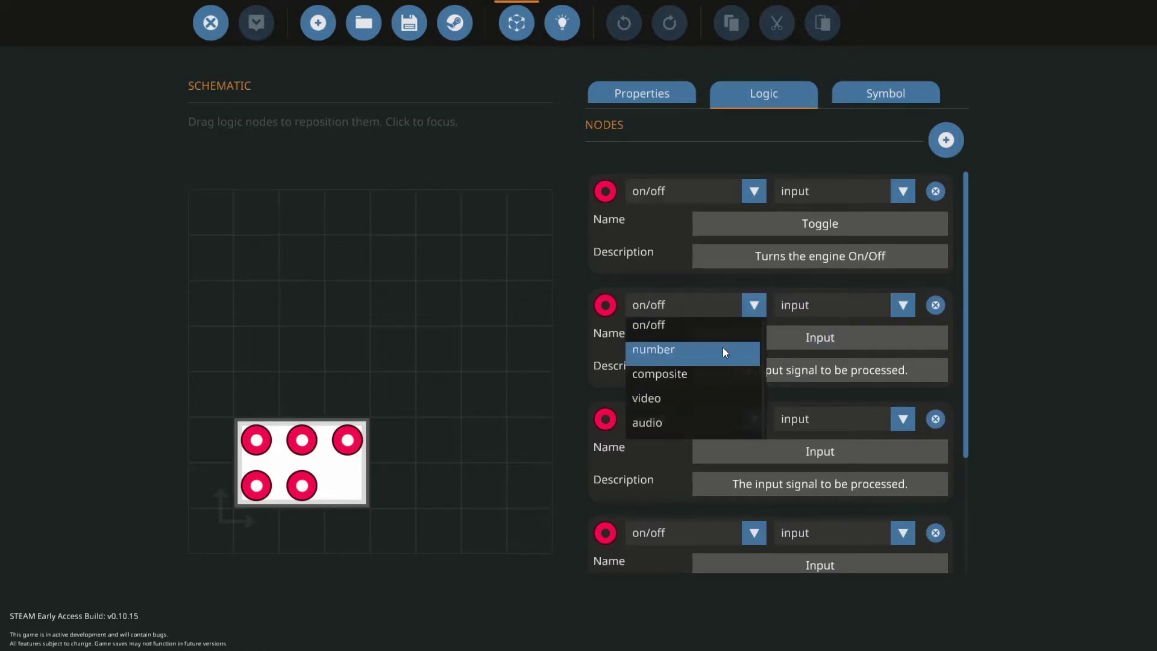
pyautogui.click(722, 347)
pyautogui.click(746, 309)
pyautogui.click(701, 327)
pyautogui.click(795, 305)
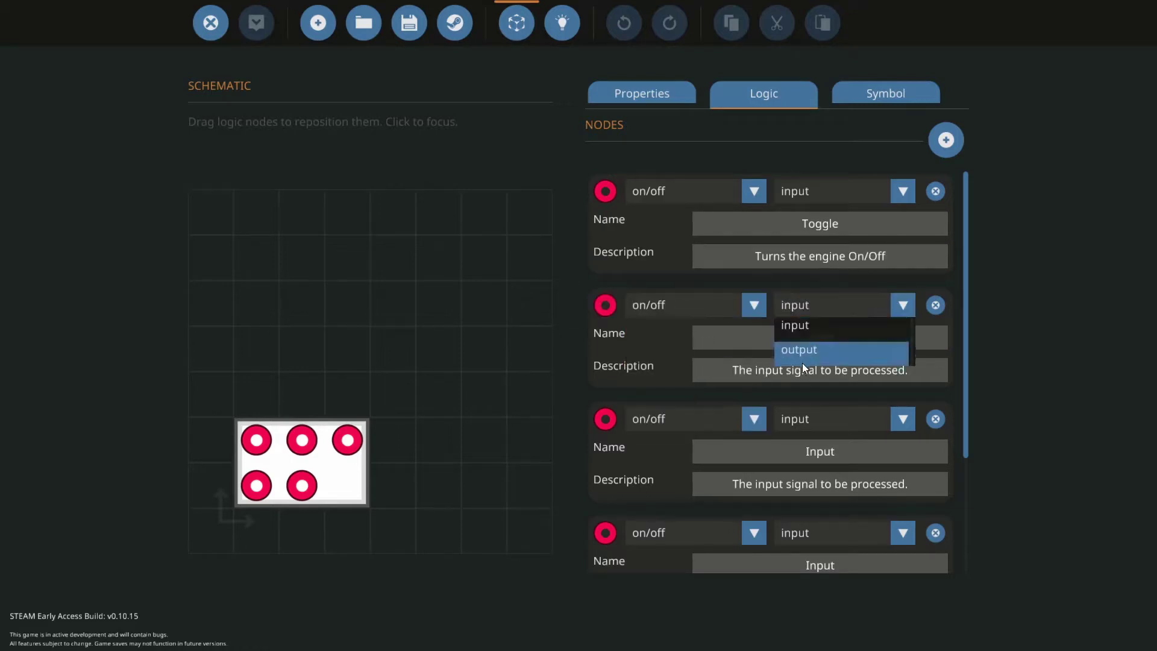
pyautogui.click(843, 349)
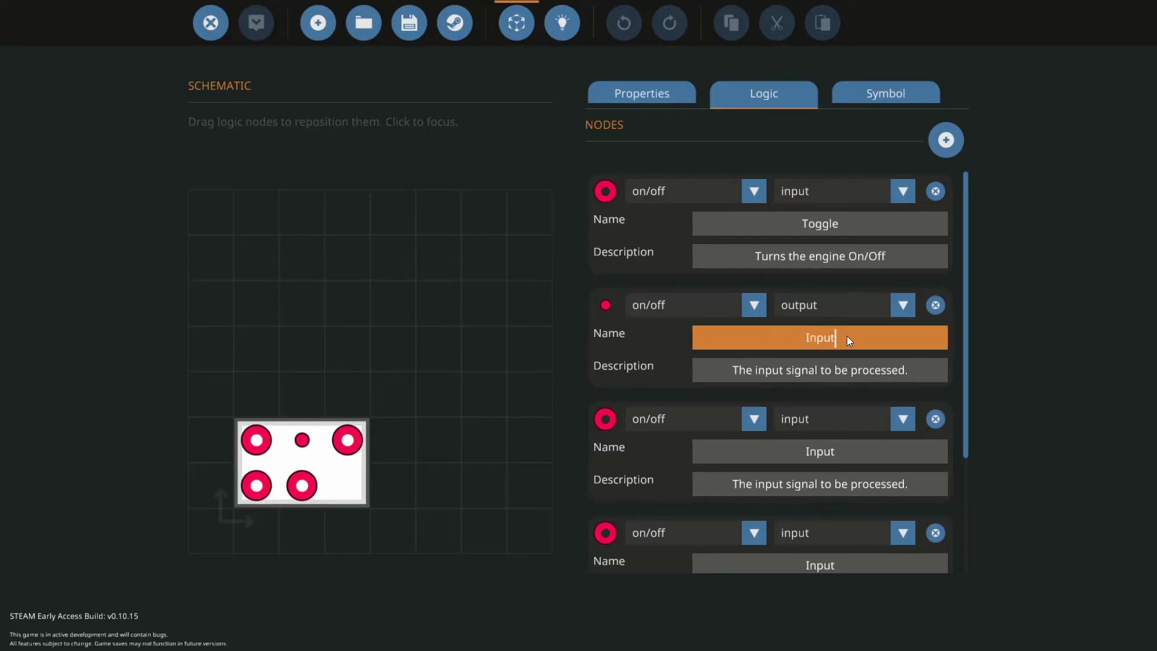
pyautogui.click(848, 336)
pyautogui.write('Starter')
pyautogui.press('Return')
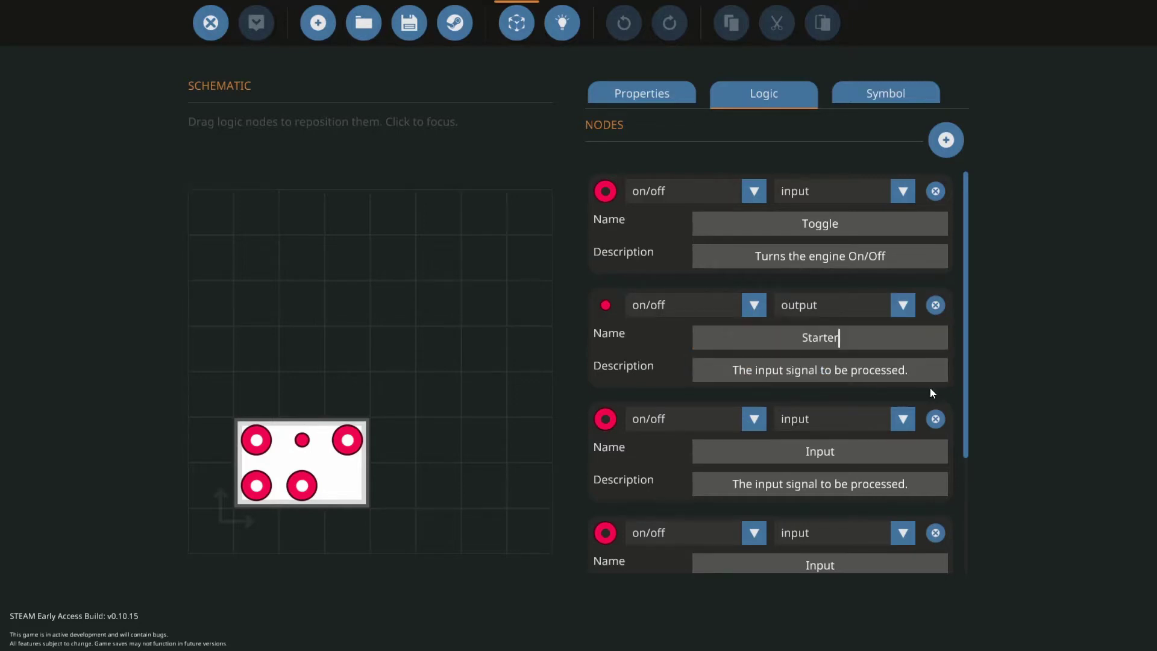
pyautogui.moveTo(928, 378); pyautogui.dragTo(751, 360)
pyautogui.write('T')
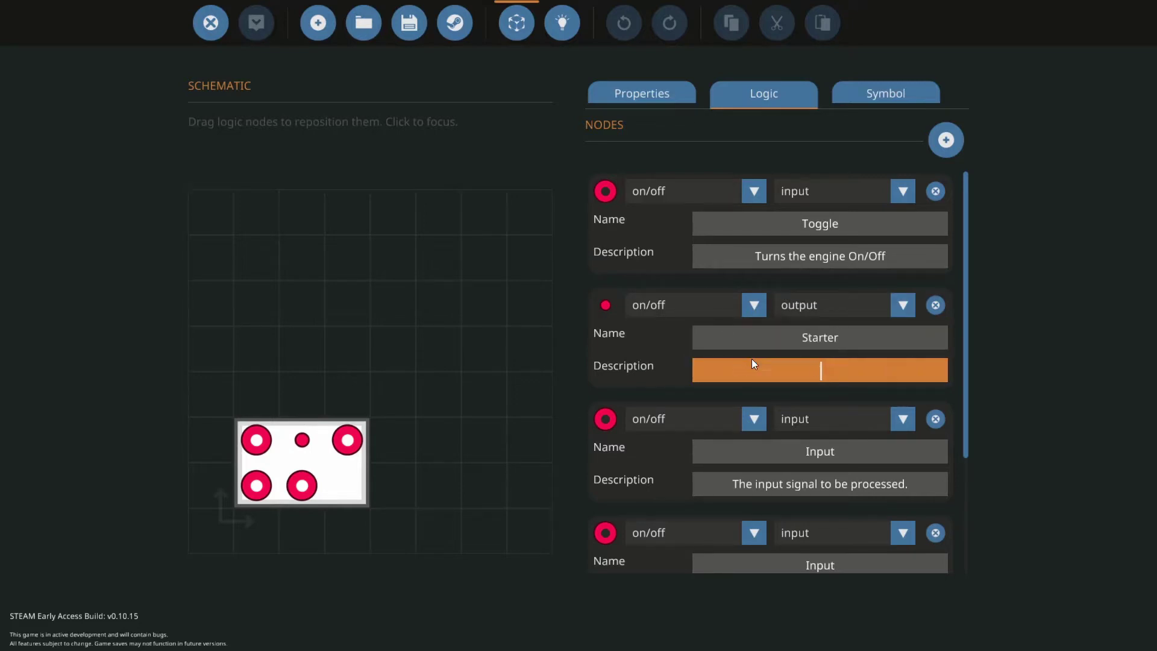
pyautogui.write('o engine')
# Step: Make the third node a number input named Throttle, described '0 - 1'
pyautogui.click(734, 422)
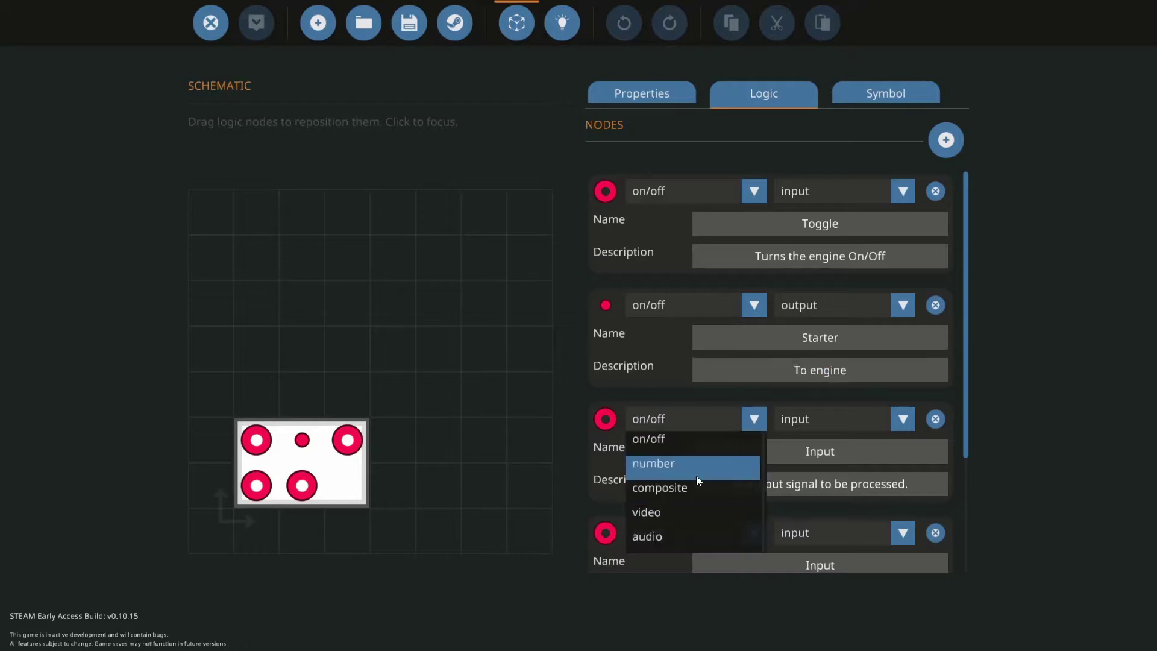
pyautogui.click(696, 472)
pyautogui.click(807, 422)
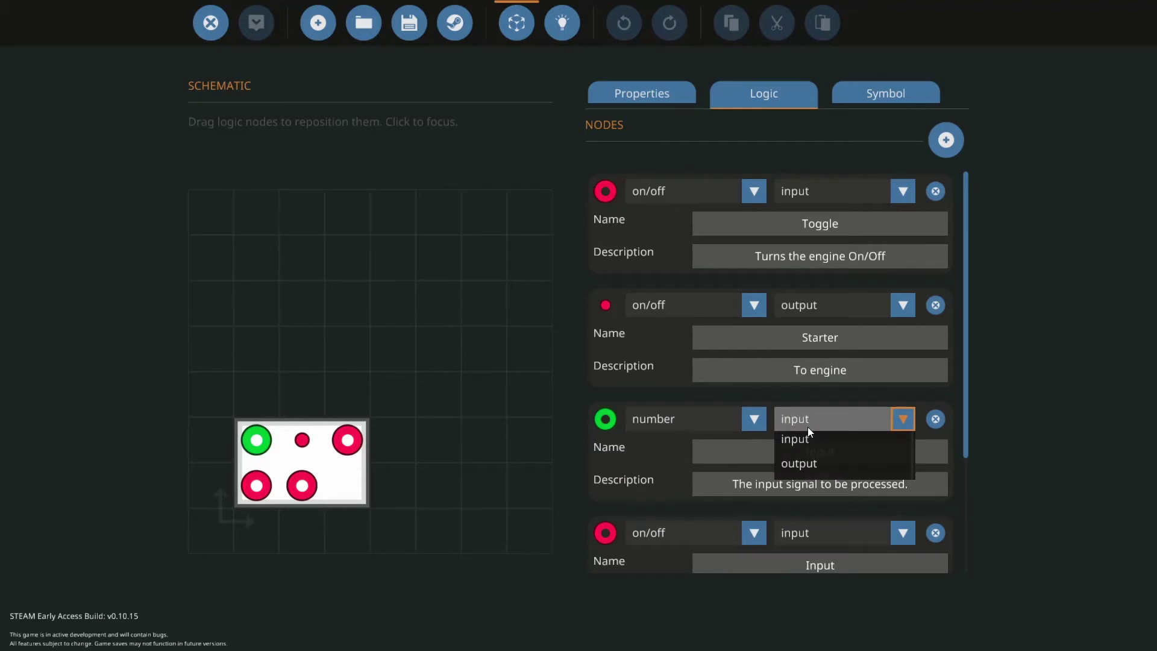
pyautogui.click(877, 445)
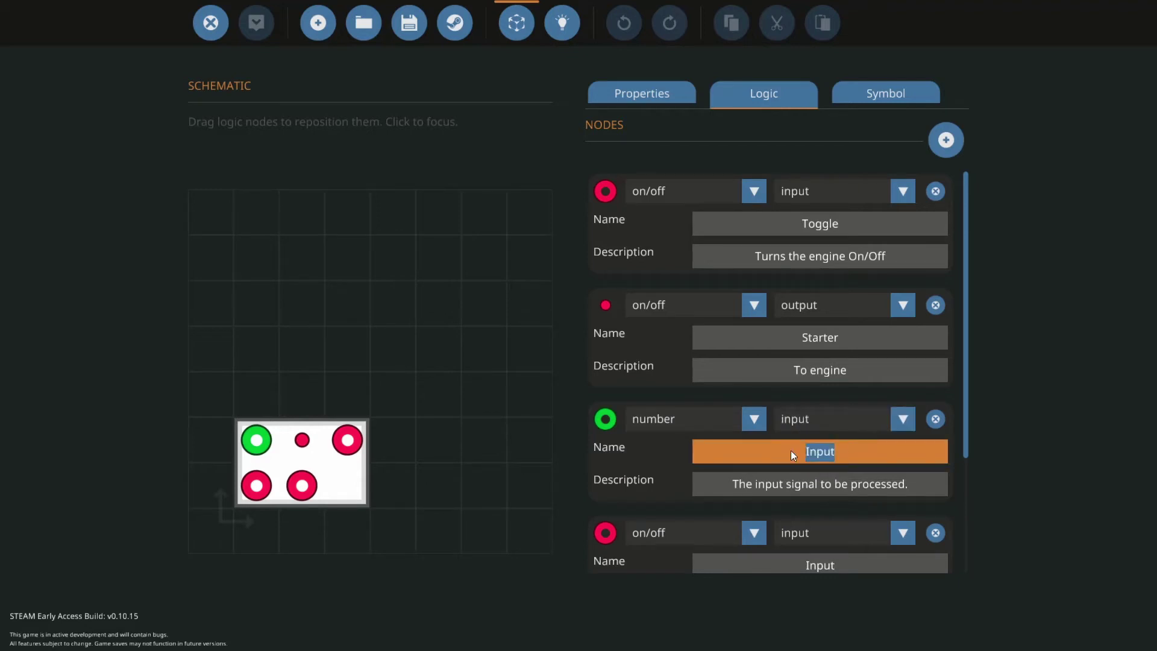
pyautogui.write('W')
pyautogui.write('Throttle')
pyautogui.click(902, 495)
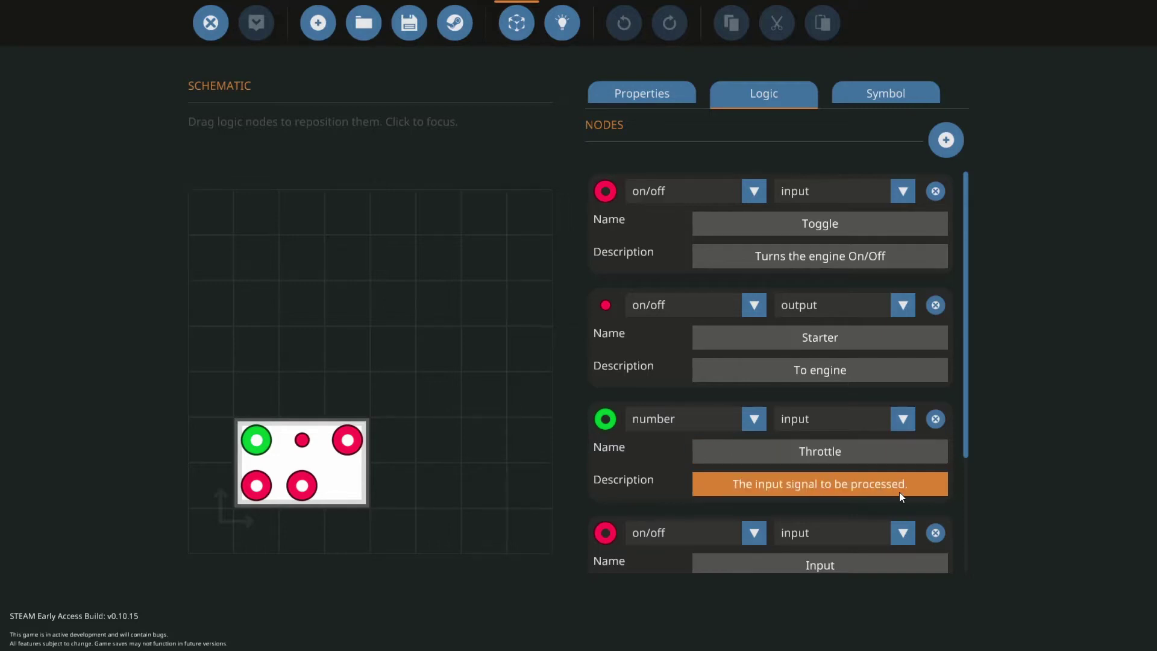
pyautogui.click(903, 495)
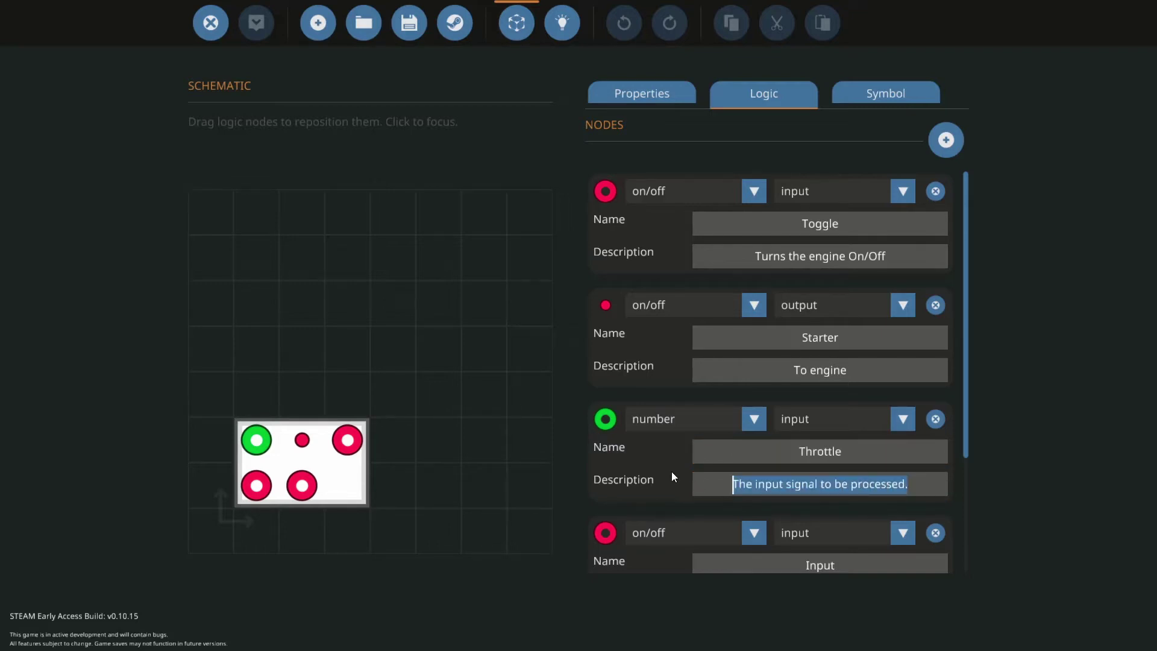
pyautogui.write('0 - 1')
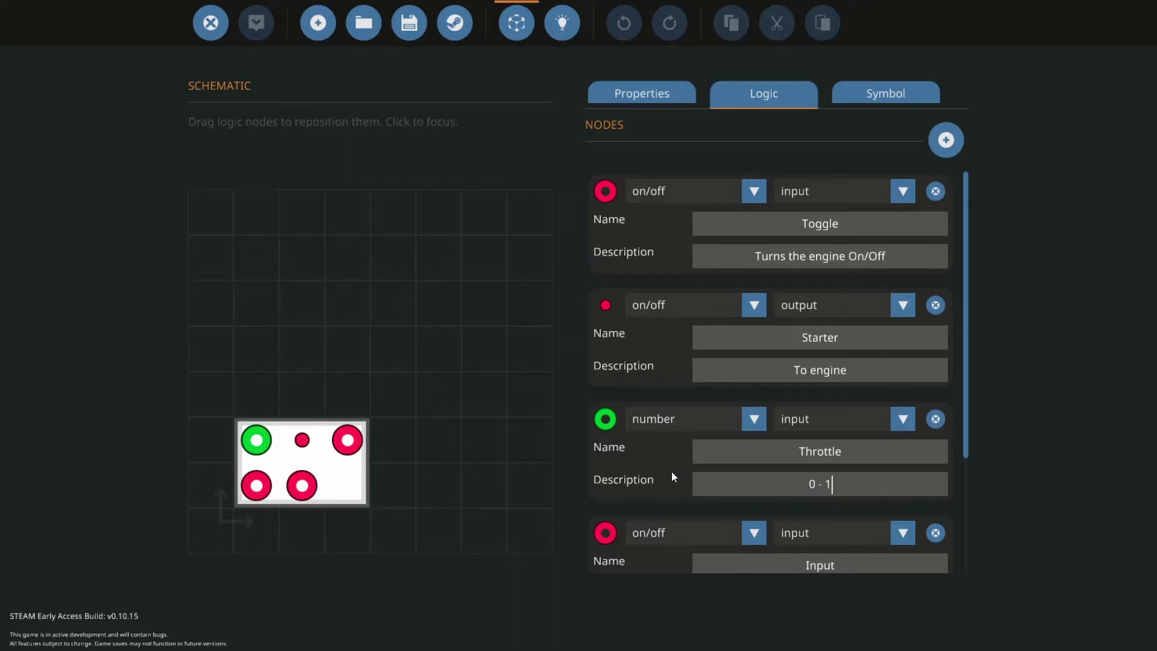
pyautogui.scroll(-4, 664, 431)
pyautogui.moveTo(324, 469)
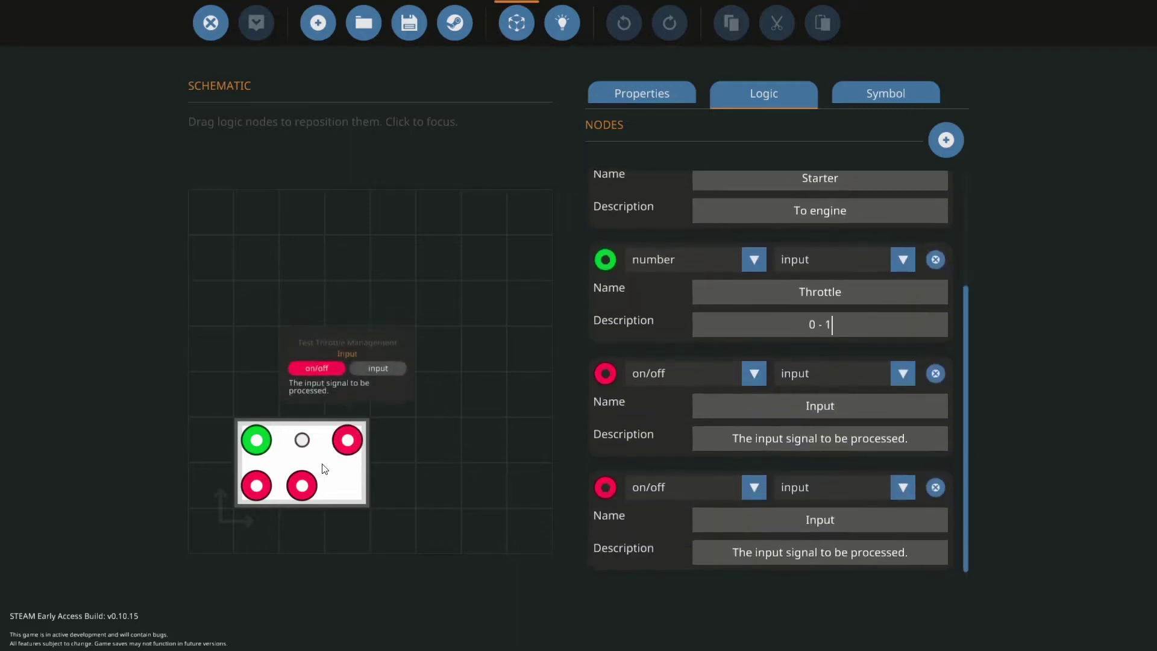
pyautogui.moveTo(261, 481)
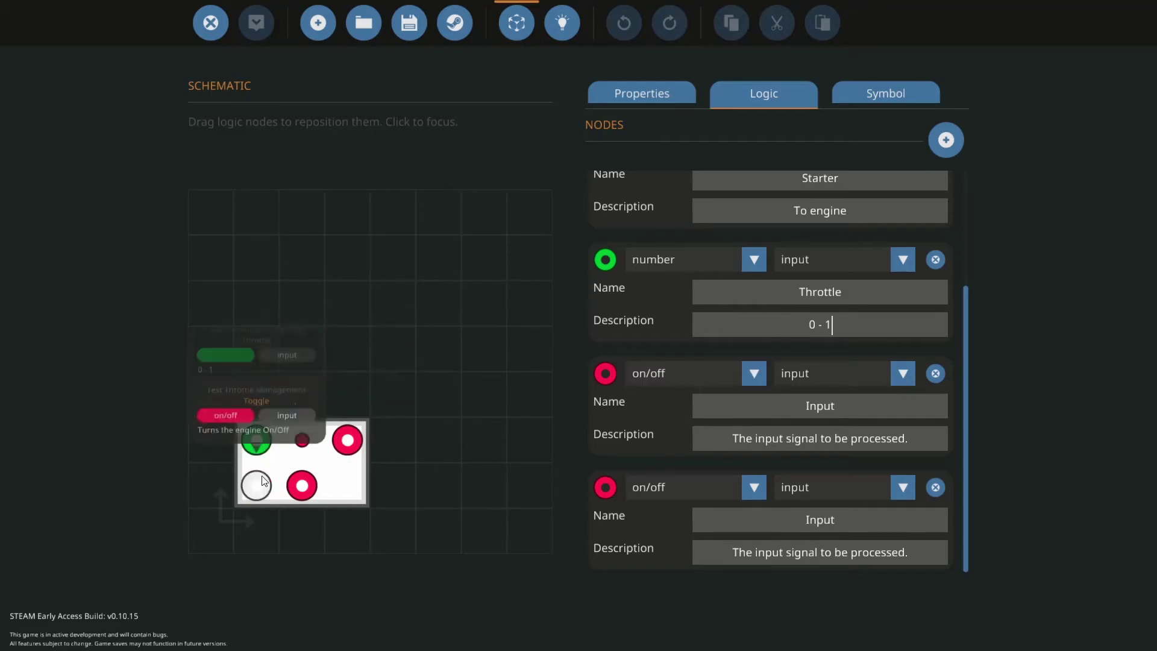
# Step: Make the third node a number output named Throttle, described 'To engine'
pyautogui.click(713, 374)
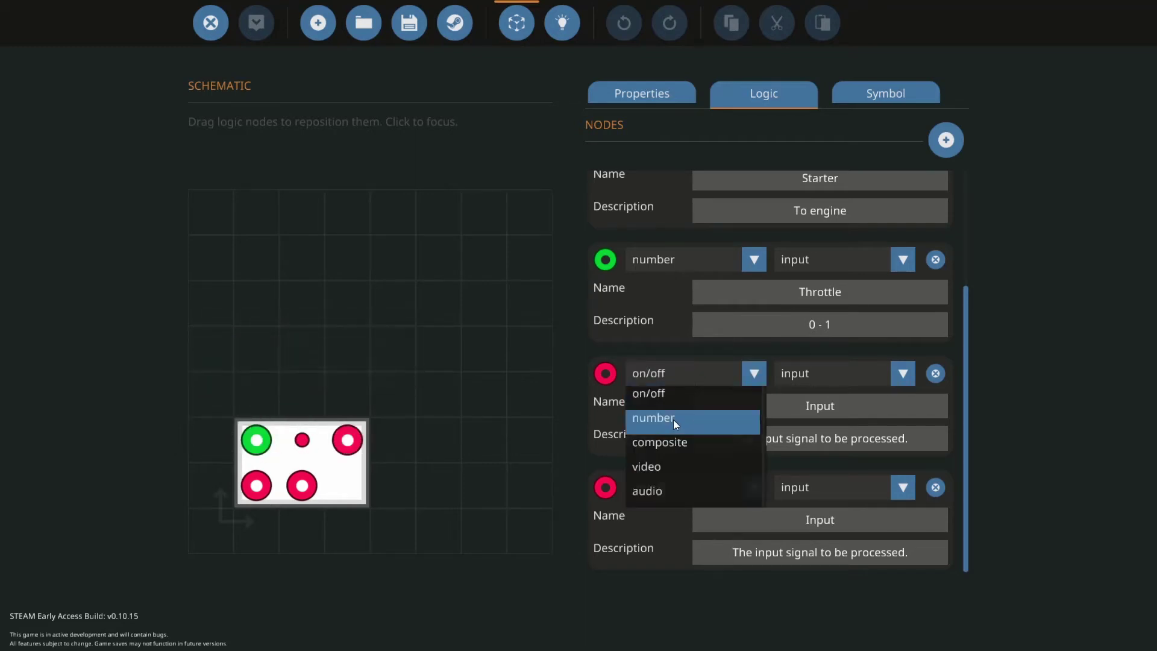
pyautogui.click(674, 420)
pyautogui.click(784, 380)
pyautogui.click(781, 422)
pyautogui.click(753, 411)
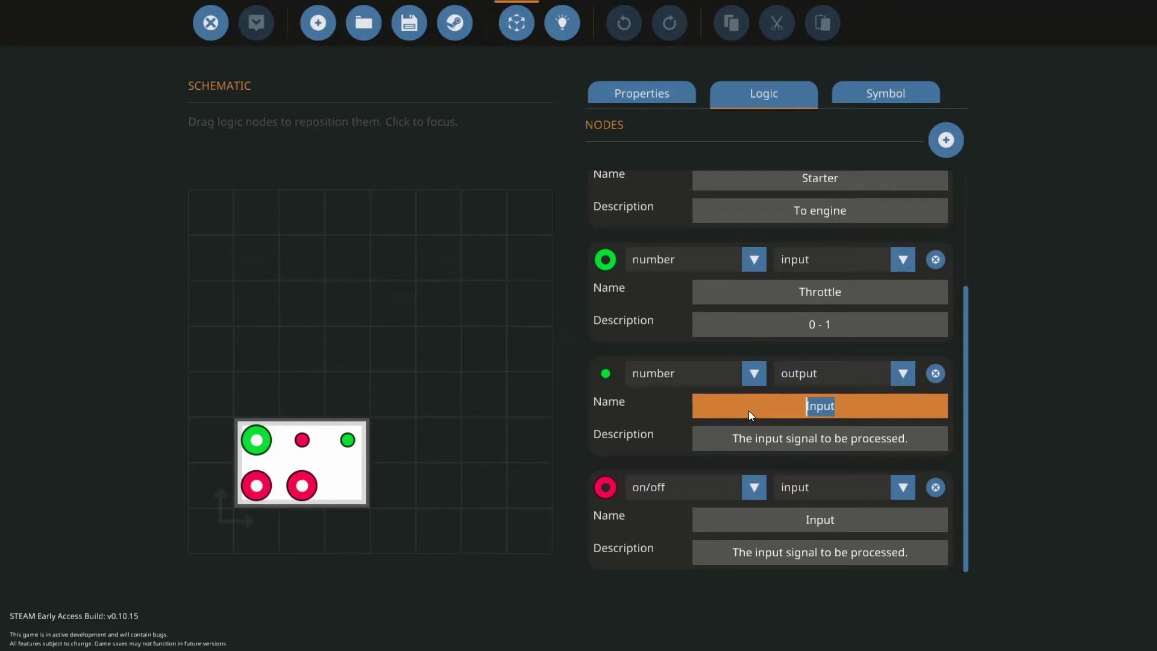
pyautogui.write('Throttle')
pyautogui.click(921, 445)
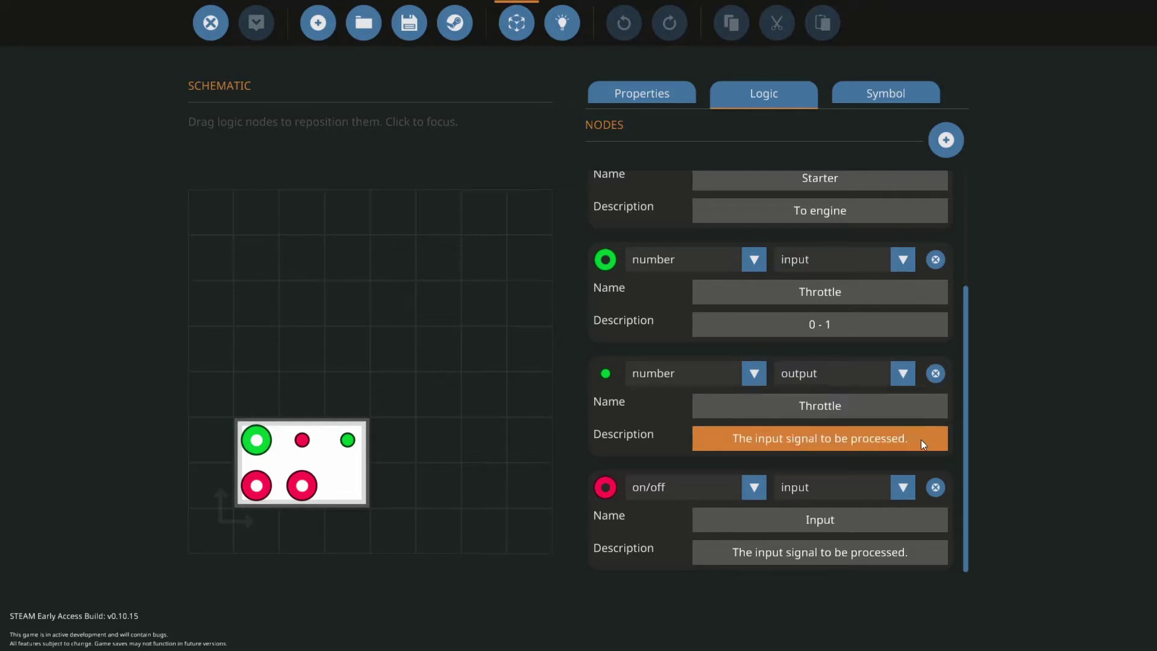
pyautogui.write('To ')
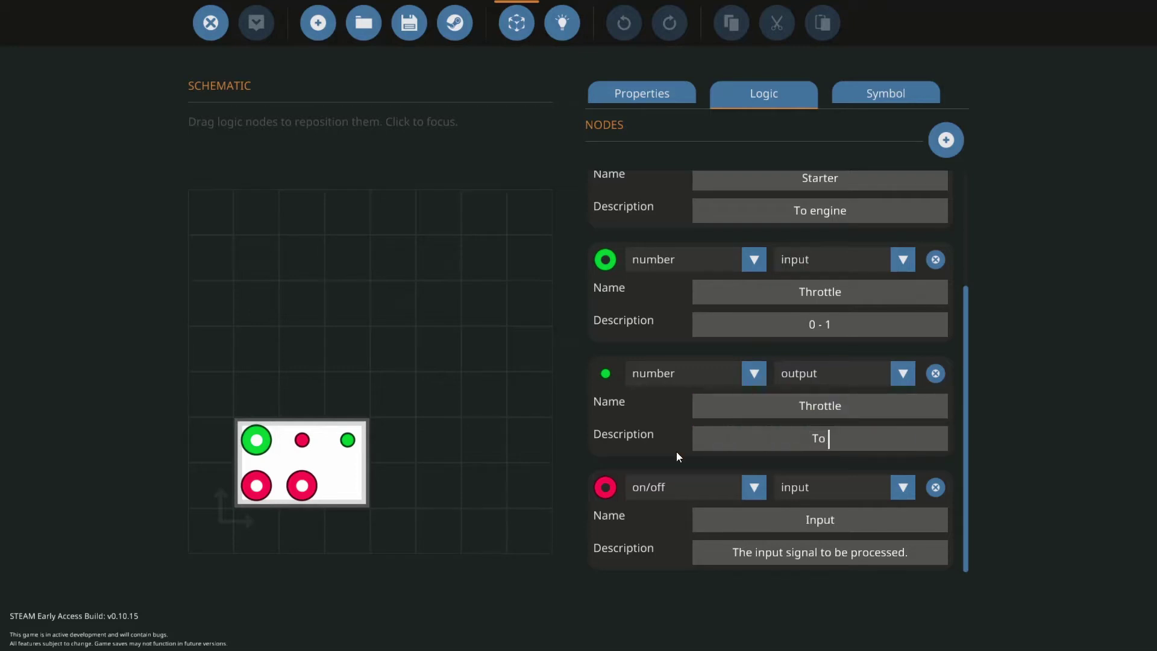
pyautogui.write('engine')
# Step: Make the fourth node a number input named RPS, described 'From engine'
pyautogui.click(723, 489)
pyautogui.click(700, 529)
pyautogui.click(805, 524)
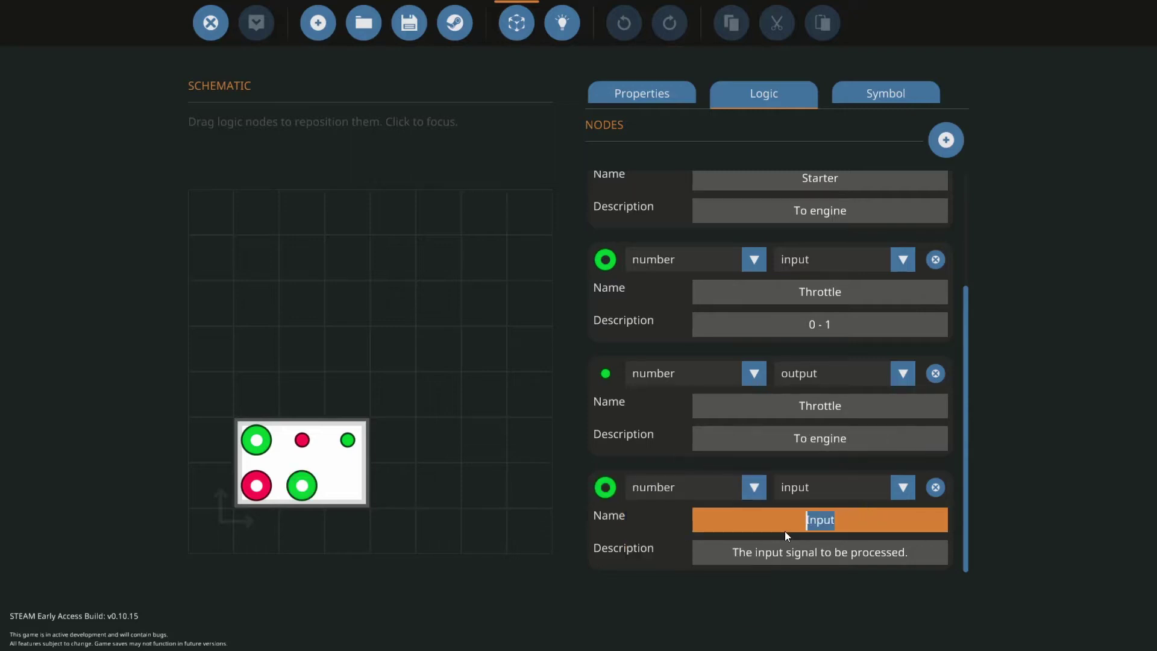
pyautogui.write('RPS')
pyautogui.moveTo(913, 550); pyautogui.dragTo(724, 547)
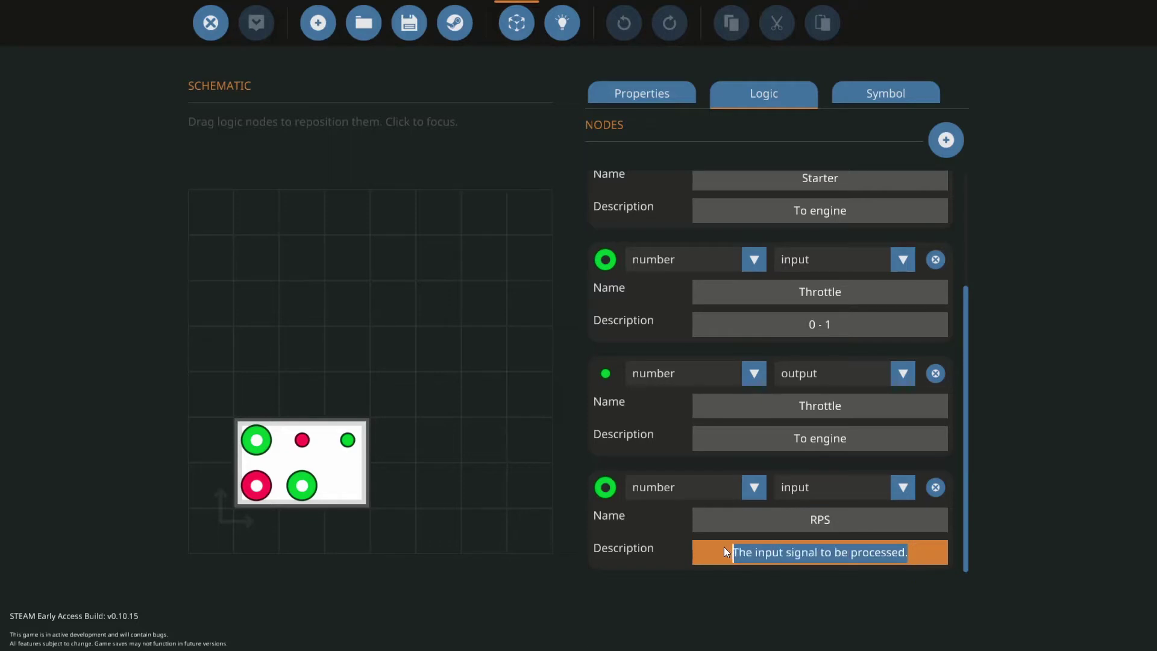
pyautogui.write('From en')
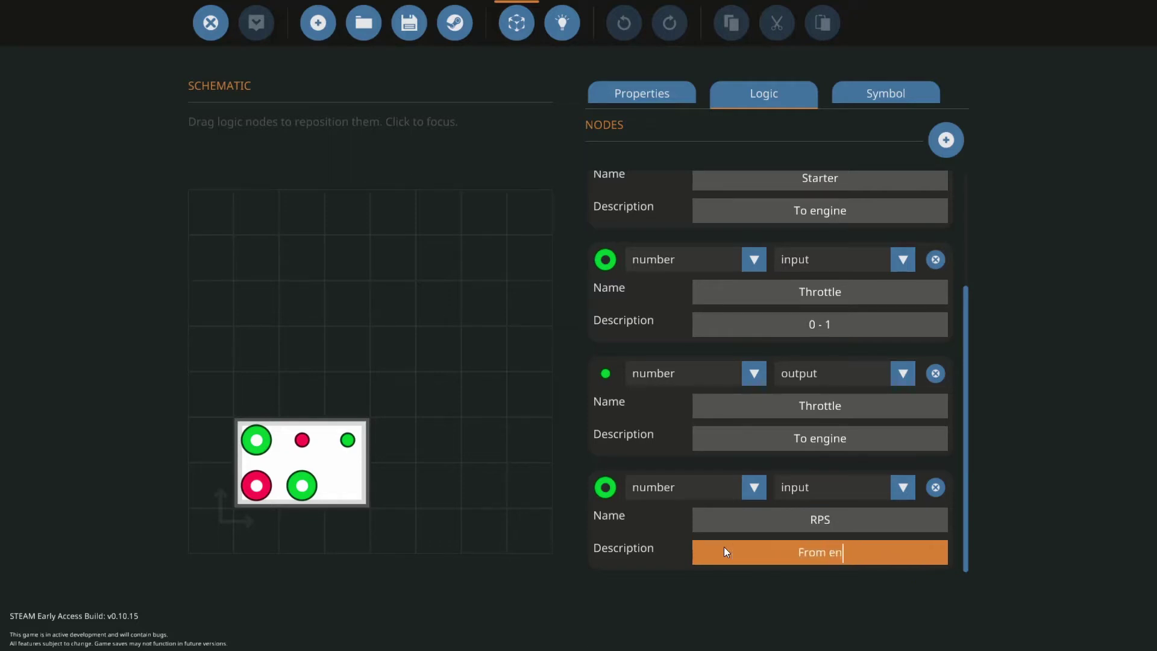
pyautogui.write('gine')
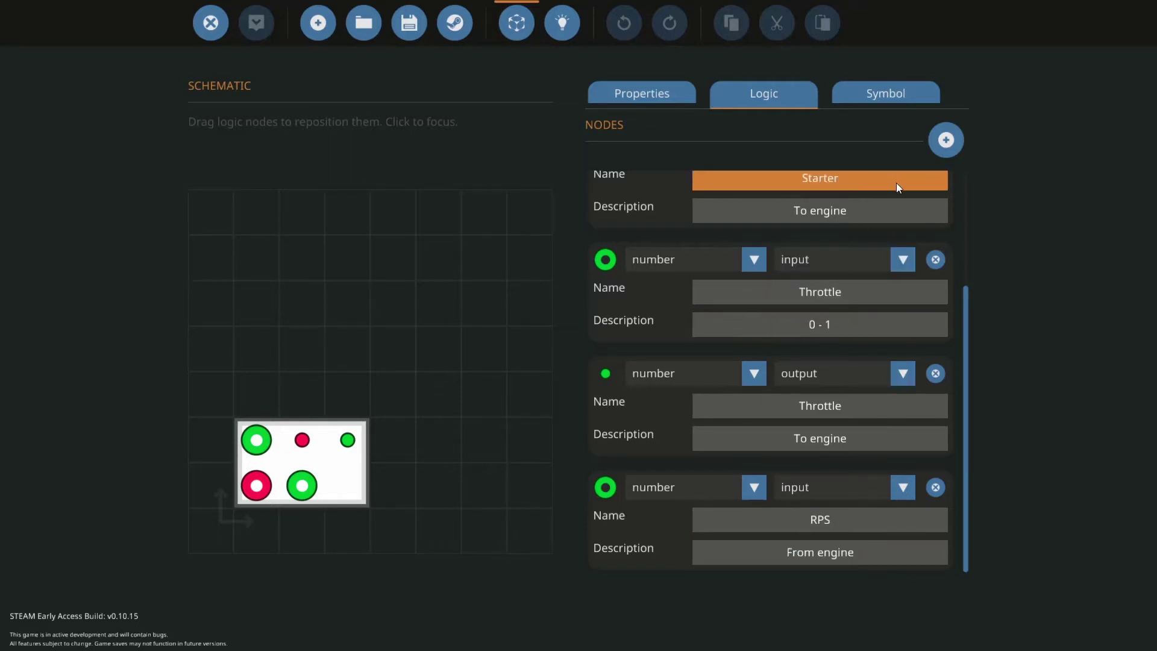
# Step: Add a composite output node named 'Composite', then delete it again
pyautogui.click(944, 141)
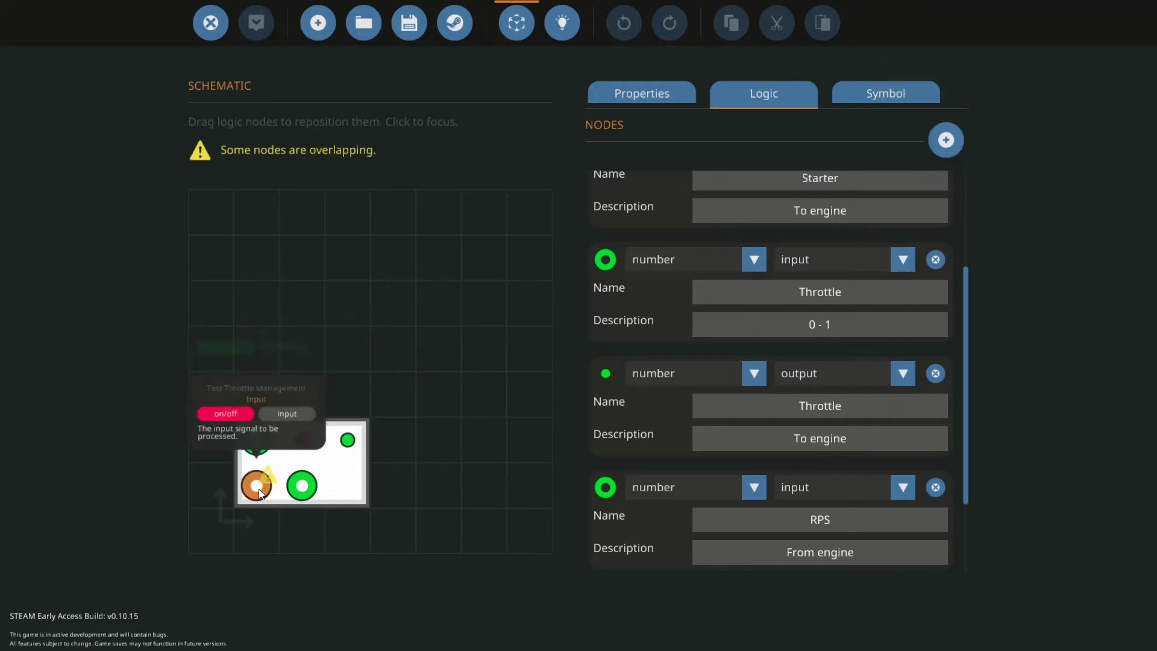
pyautogui.scroll(-2, 717, 418)
pyautogui.click(693, 488)
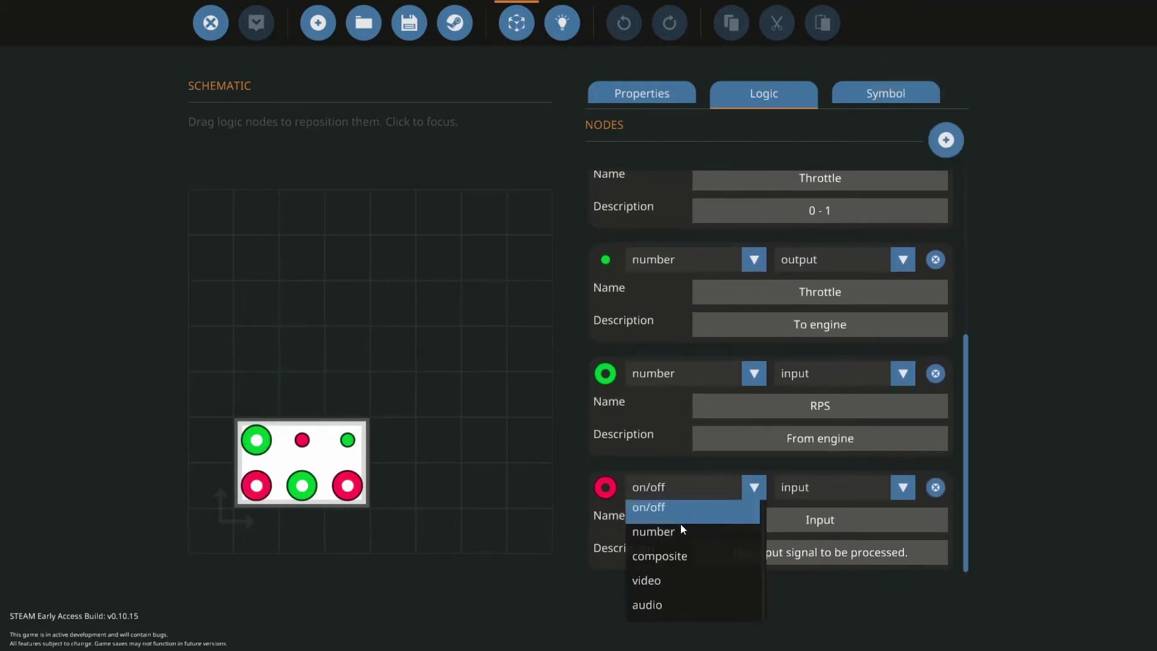
pyautogui.click(678, 555)
pyautogui.click(801, 487)
pyautogui.click(898, 528)
pyautogui.click(743, 518)
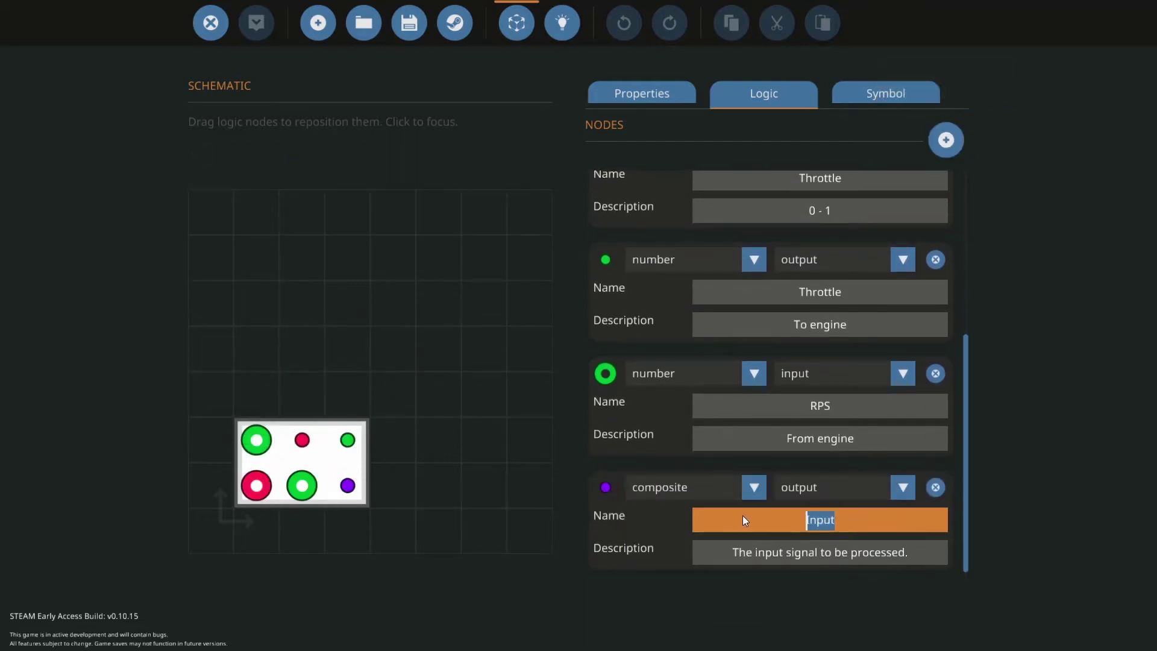
pyautogui.write('Compositer')
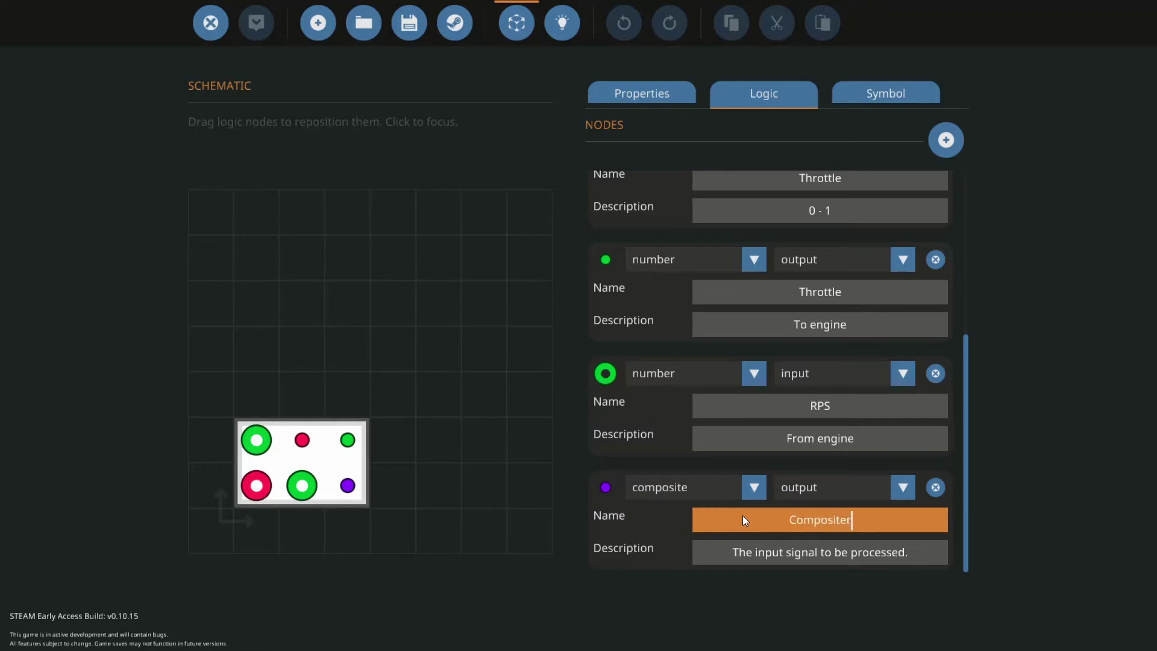
pyautogui.press('BackSpace')
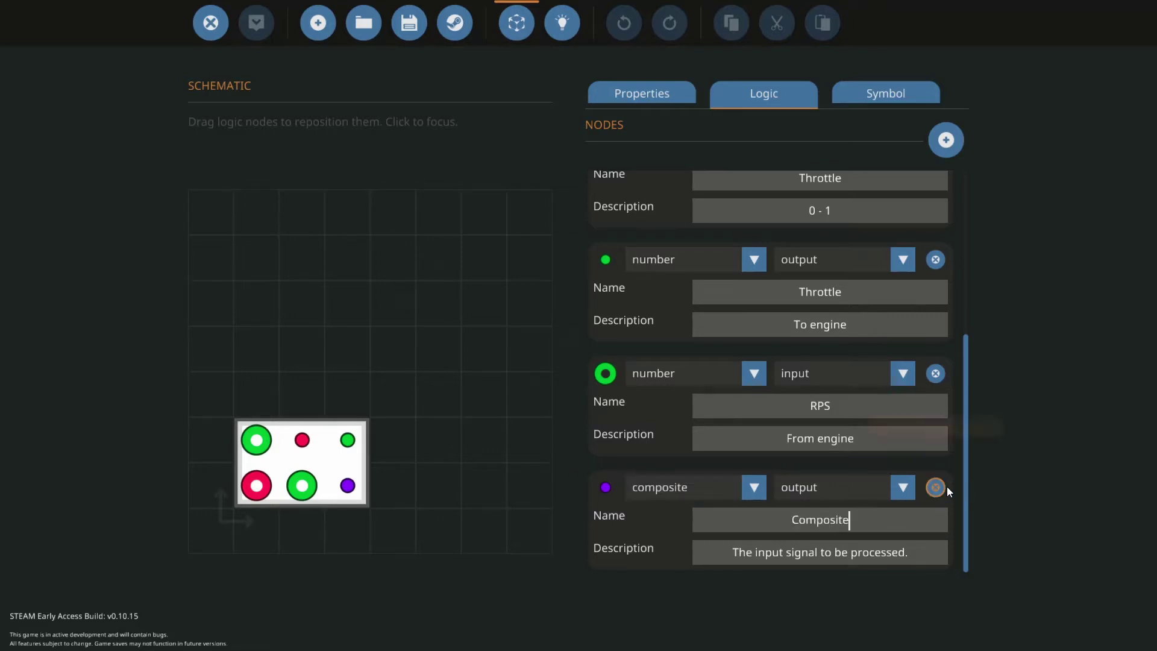
pyautogui.click(937, 487)
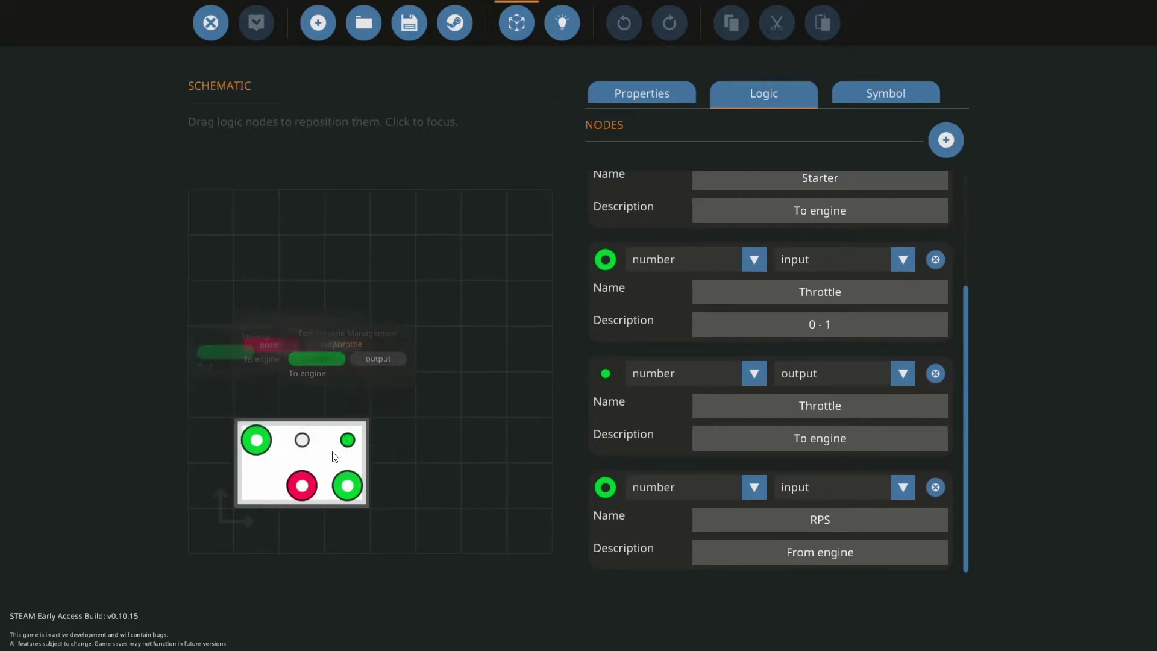
# Step: On the logic canvas, pull the stacked nodes apart, placing Starter and Throttle outputs on the right
pyautogui.click(557, 13)
pyautogui.moveTo(602, 284); pyautogui.dragTo(843, 339)
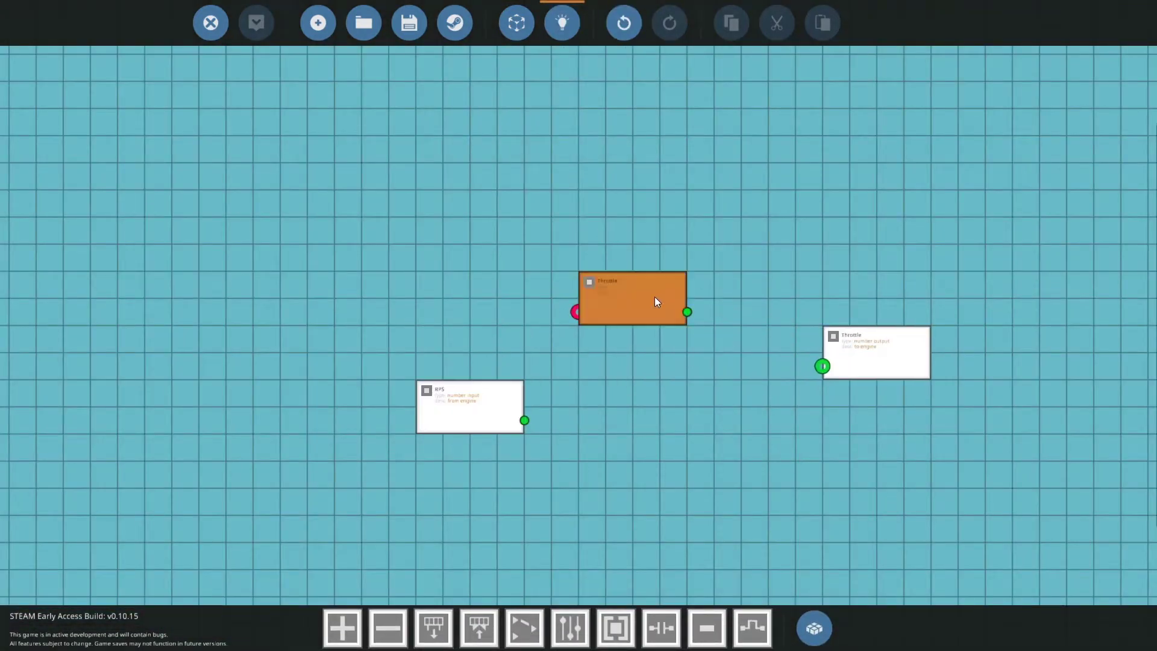
pyautogui.moveTo(657, 301); pyautogui.dragTo(497, 325)
pyautogui.moveTo(615, 305); pyautogui.dragTo(448, 234)
pyautogui.moveTo(851, 198); pyautogui.dragTo(980, 226)
pyautogui.moveTo(870, 337); pyautogui.dragTo(978, 311)
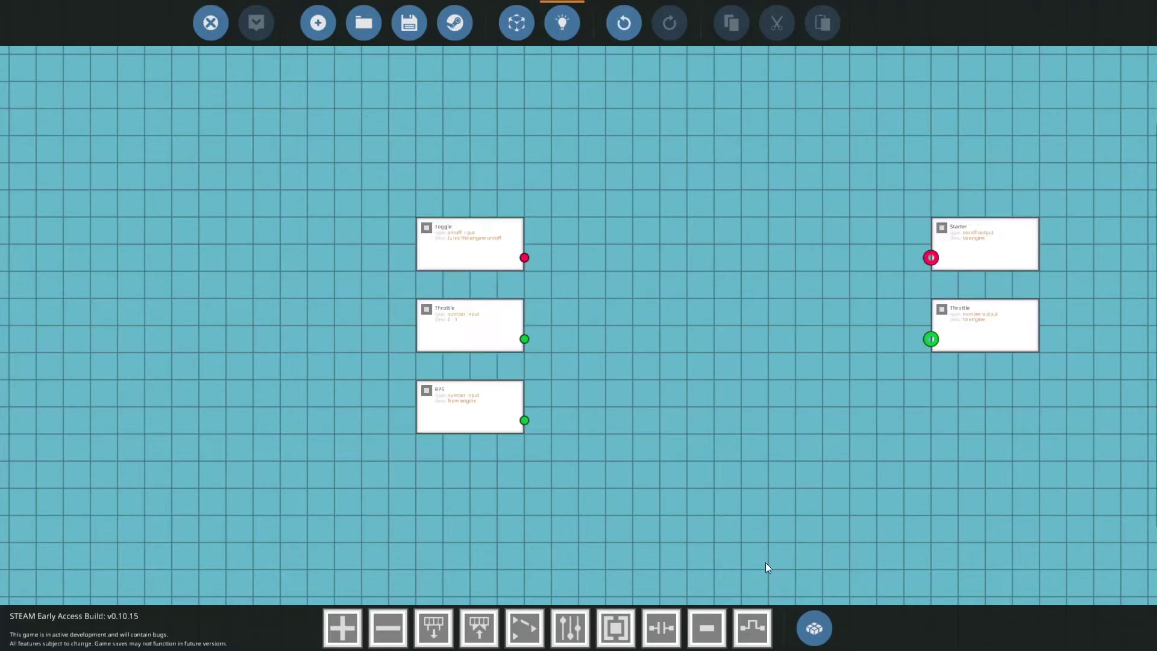
pyautogui.click(812, 627)
# Step: Place a Property Number below RPS named 'Start Under RPS' with value 2
pyautogui.scroll(-3, 486, 266)
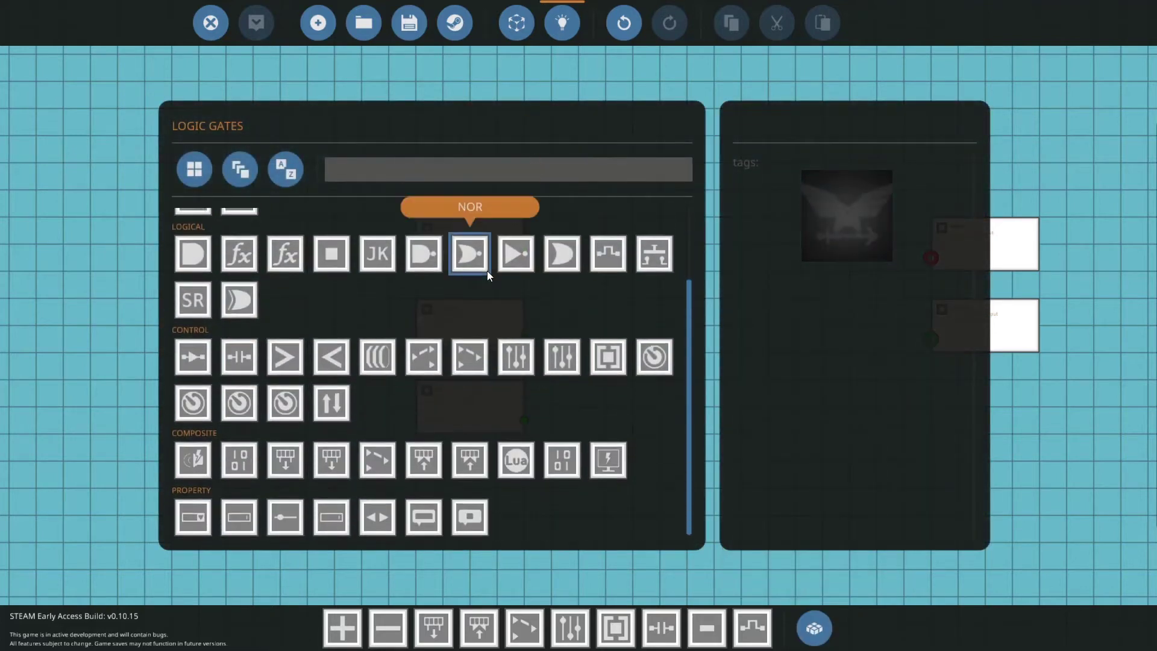
pyautogui.scroll(3, 511, 298)
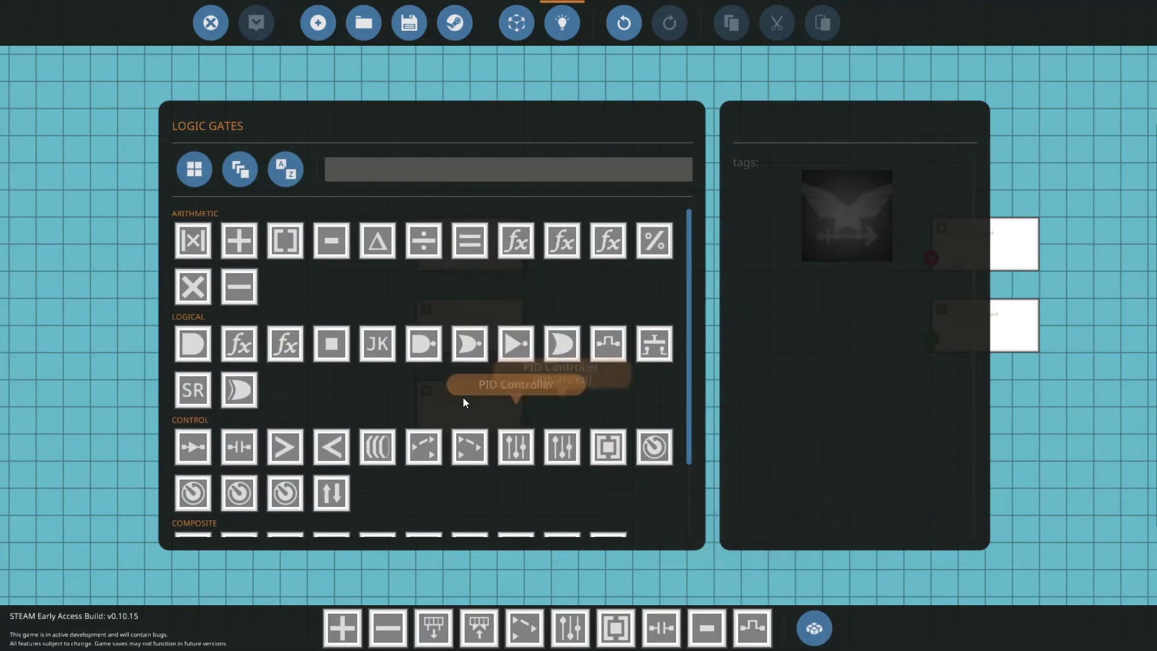
pyautogui.scroll(-3, 463, 397)
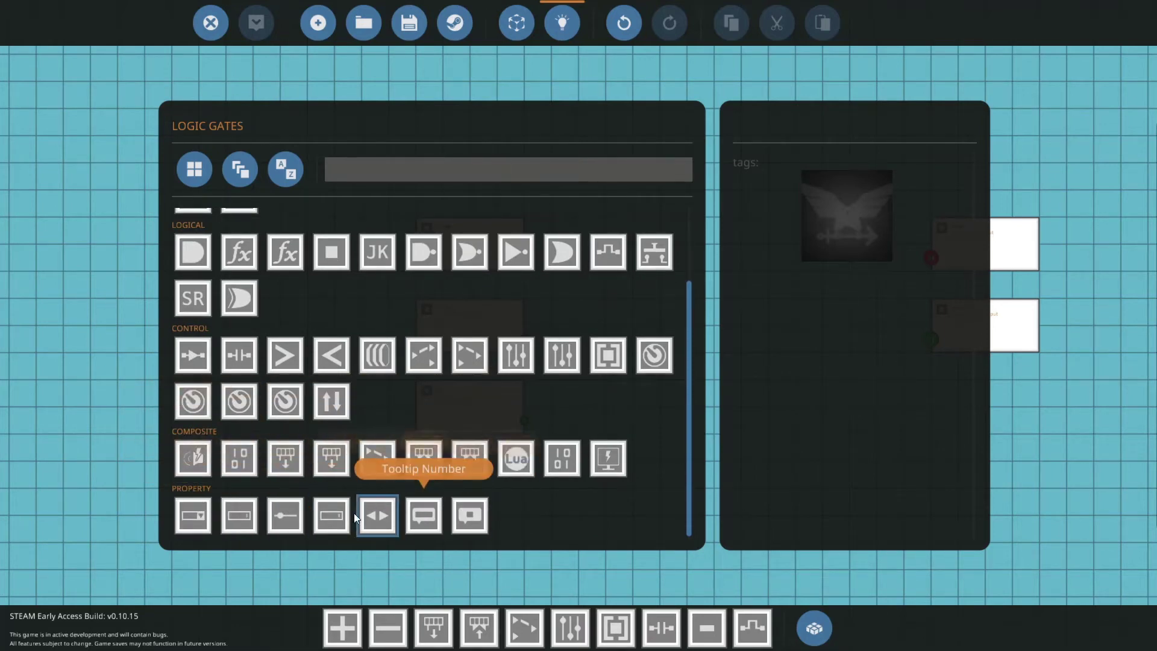
pyautogui.click(251, 519)
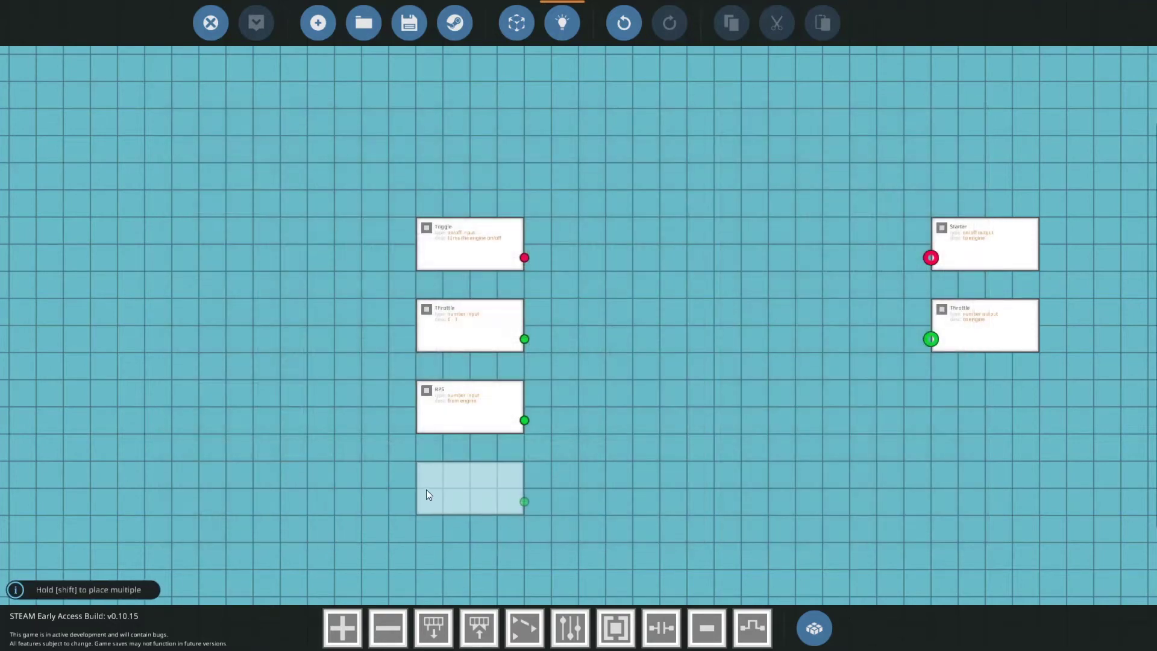
pyautogui.click(489, 503)
pyautogui.click(162, 122)
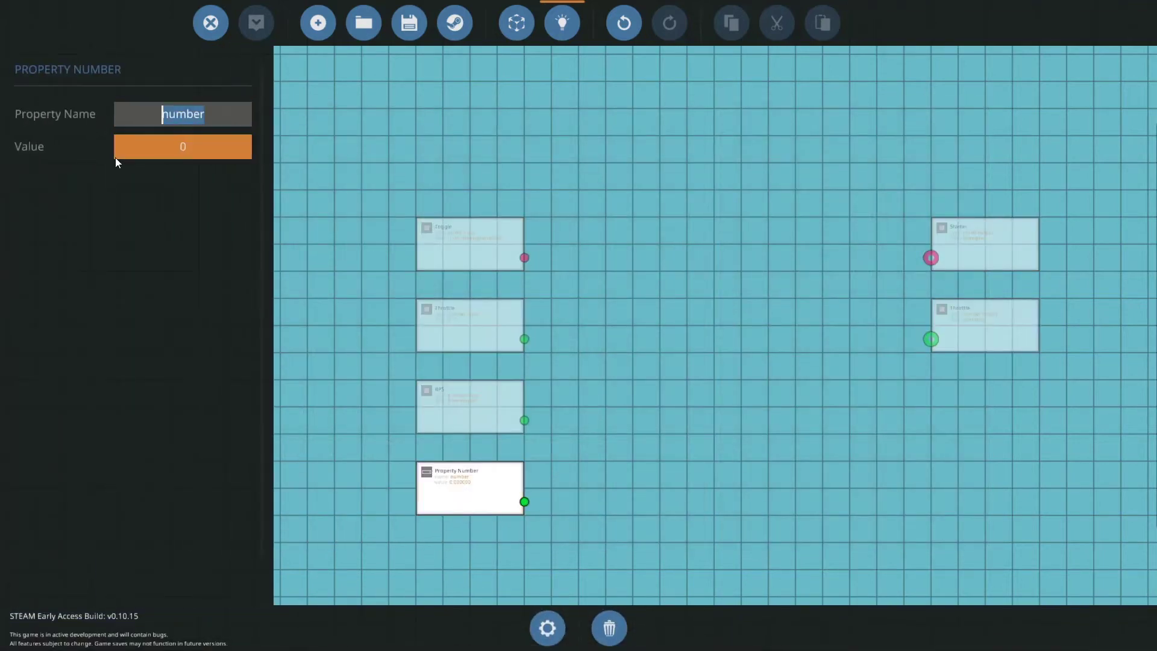
pyautogui.write('Star')
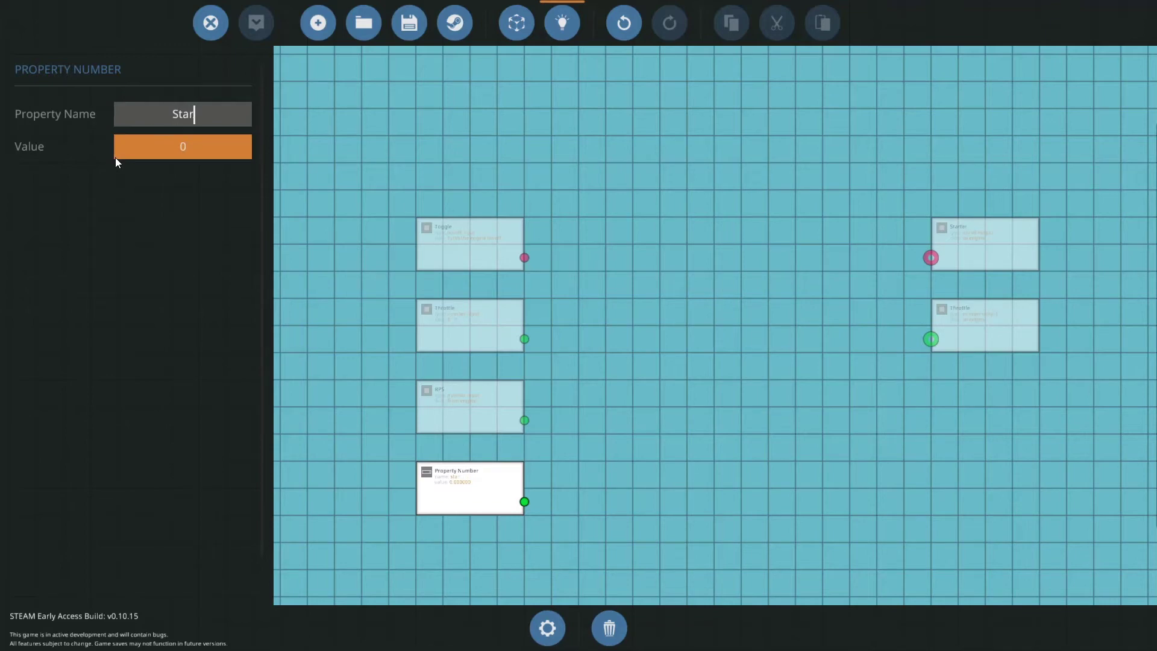
pyautogui.write('t Under RPS')
pyautogui.click(365, 180)
# Step: Place a Less Than node to the right of the input nodes
pyautogui.scroll(3, 606, 483)
pyautogui.moveTo(569, 491); pyautogui.dragTo(594, 388)
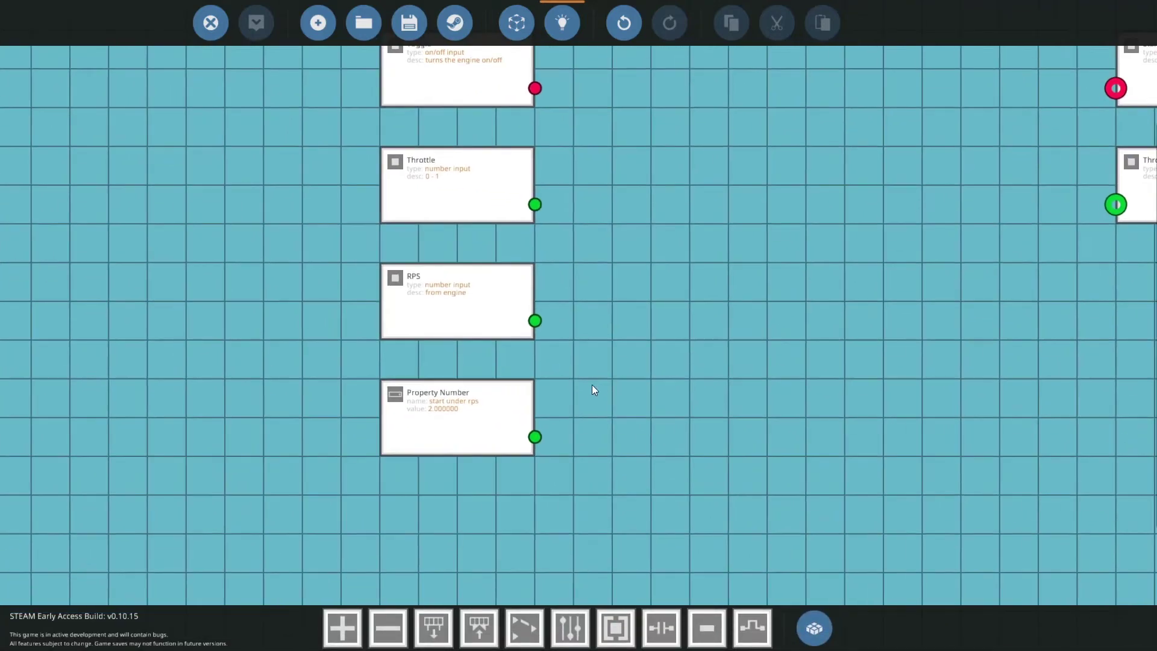
pyautogui.scroll(-3, 592, 384)
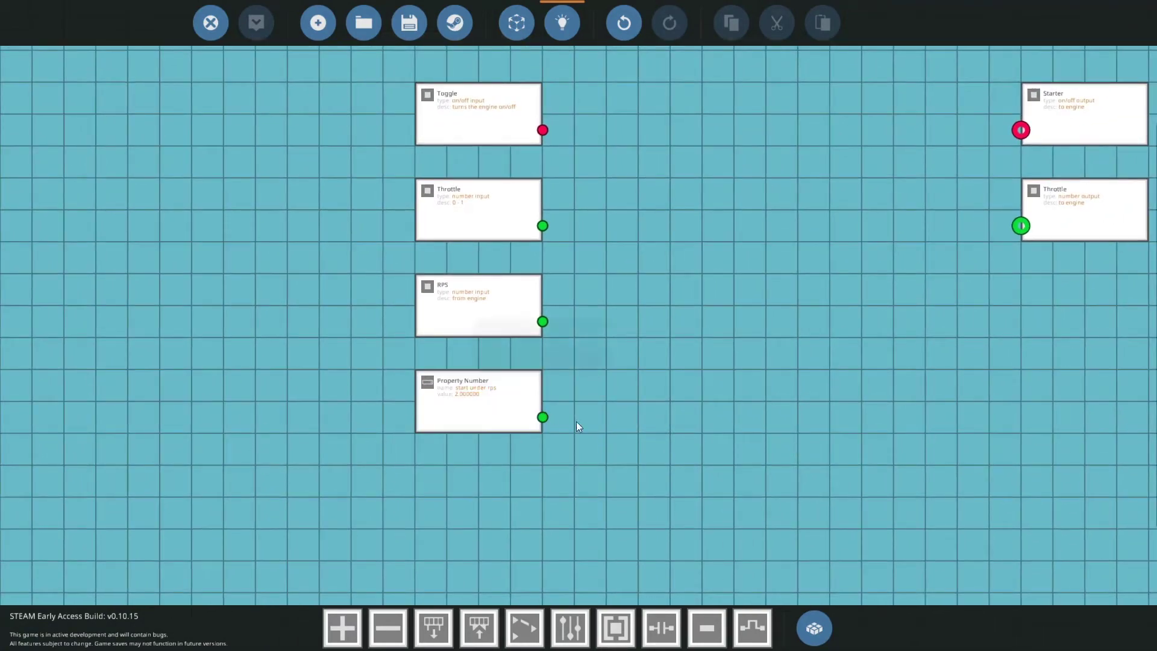
pyautogui.click(814, 628)
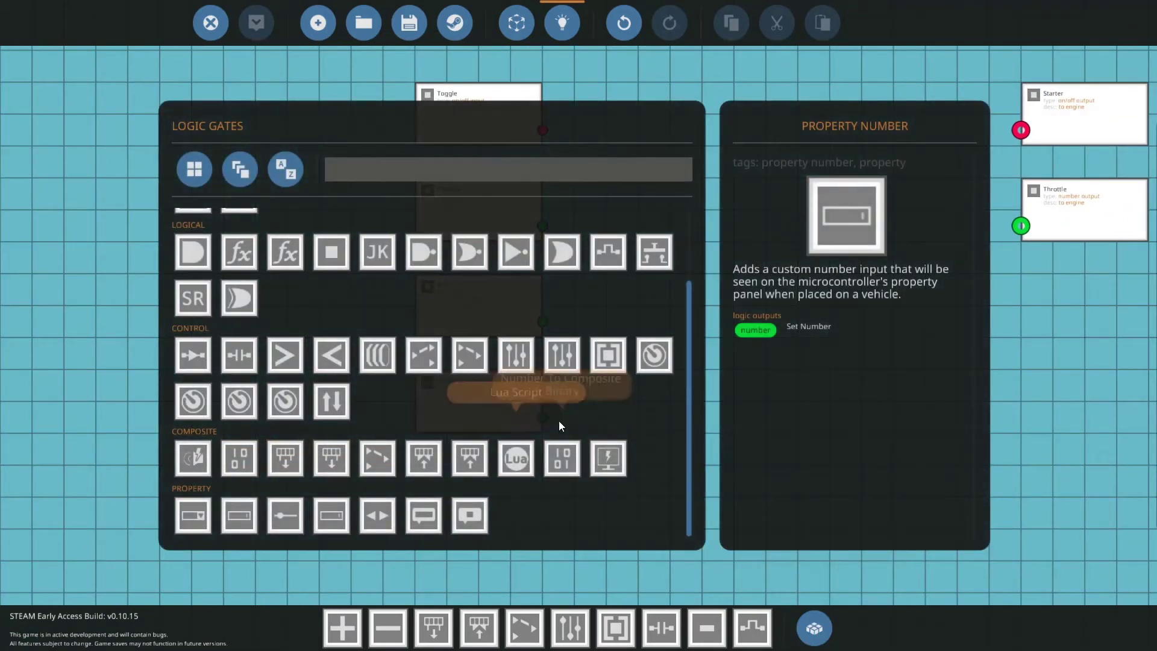
pyautogui.click(330, 356)
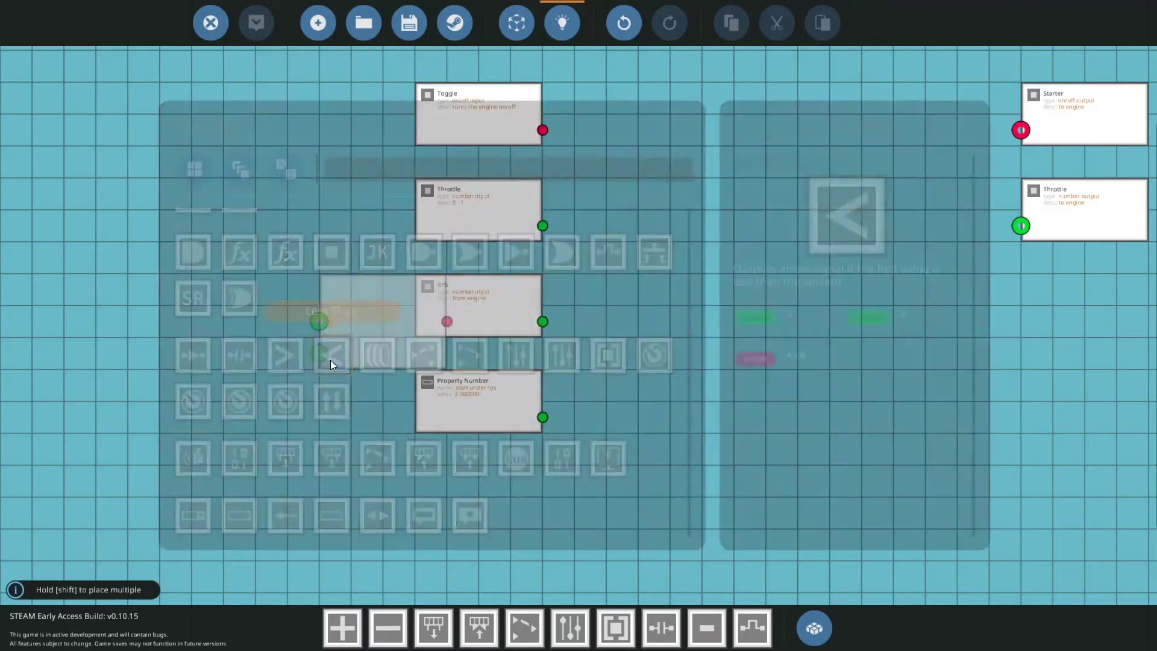
pyautogui.click(605, 385)
pyautogui.moveTo(605, 384); pyautogui.dragTo(642, 390)
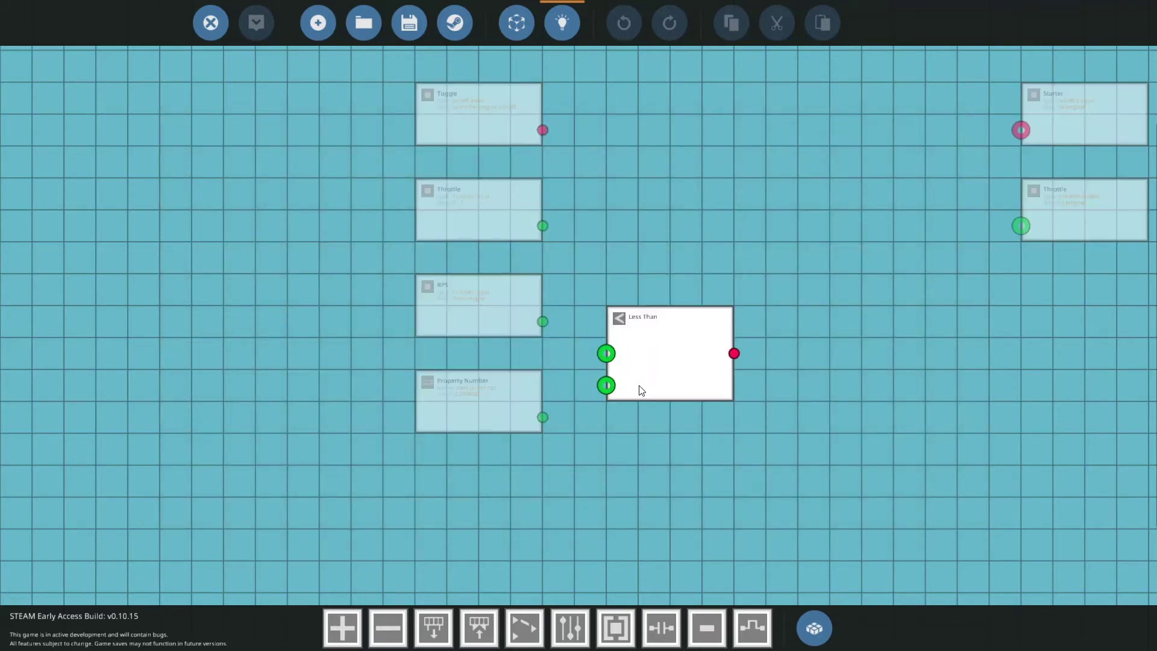
pyautogui.click(641, 390)
pyautogui.click(735, 367)
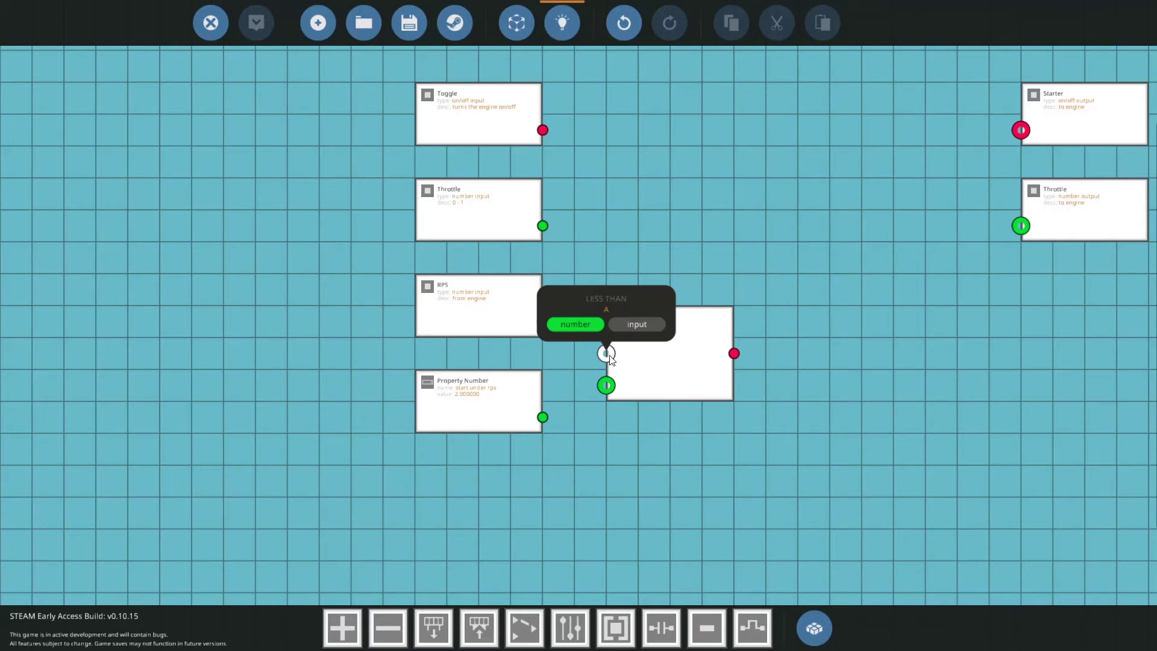
# Step: Wire RPS into Less Than input A and the Start Under RPS property into input B
pyautogui.moveTo(602, 353); pyautogui.dragTo(537, 321)
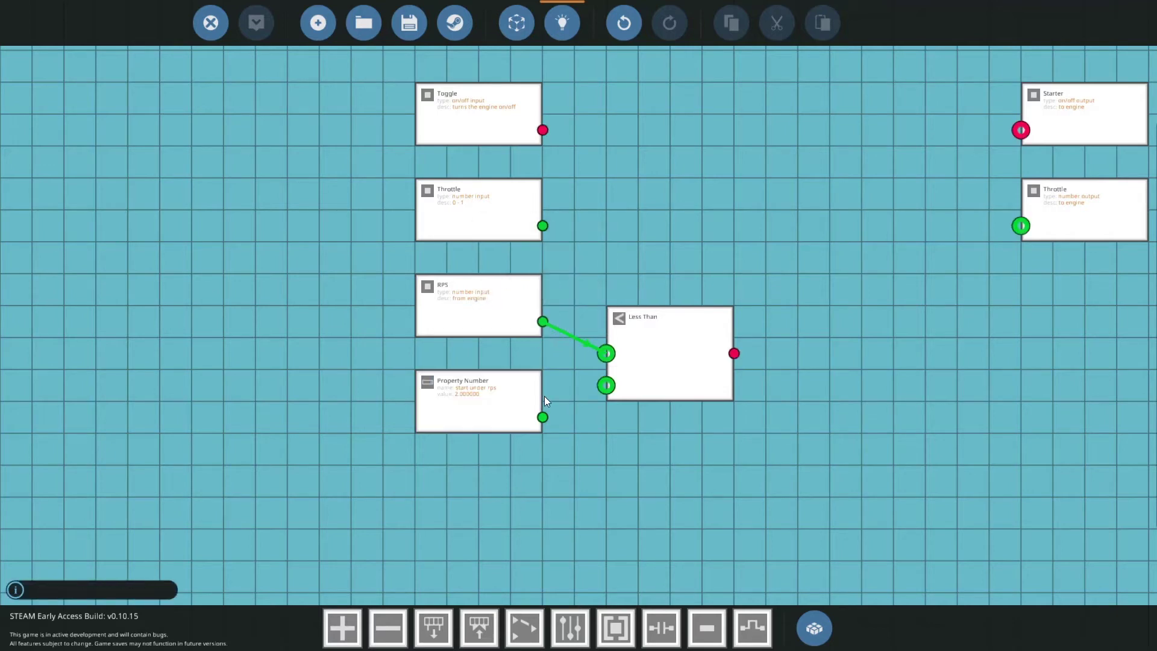
pyautogui.moveTo(543, 417); pyautogui.dragTo(606, 385)
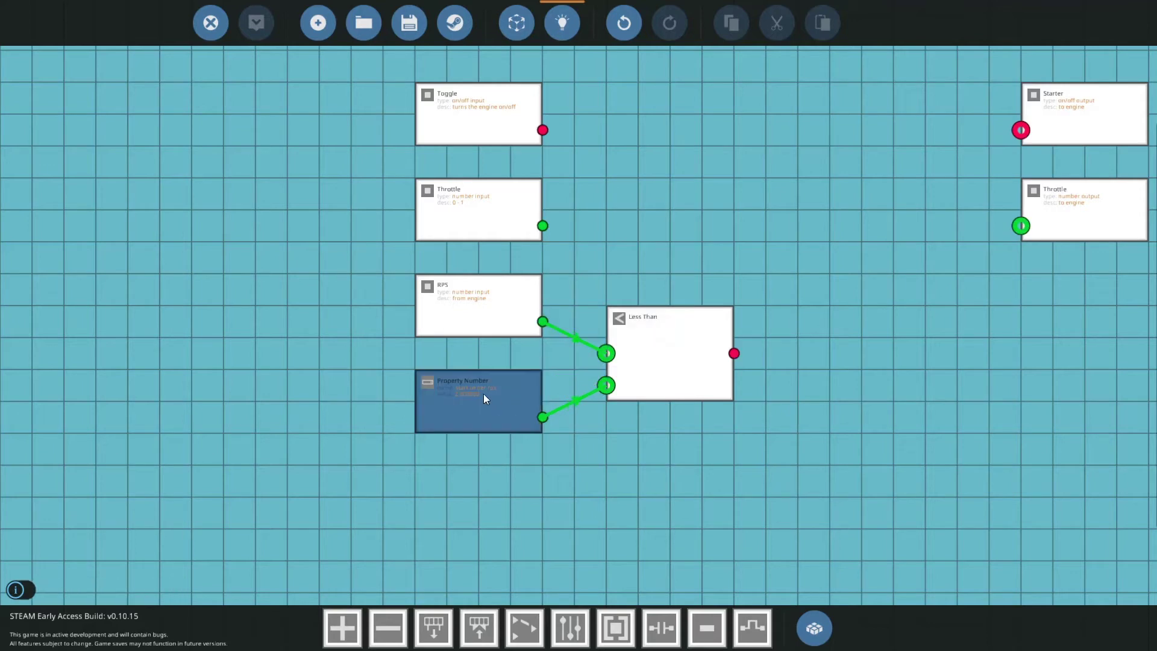
pyautogui.click(691, 374)
pyautogui.moveTo(731, 356); pyautogui.dragTo(648, 358)
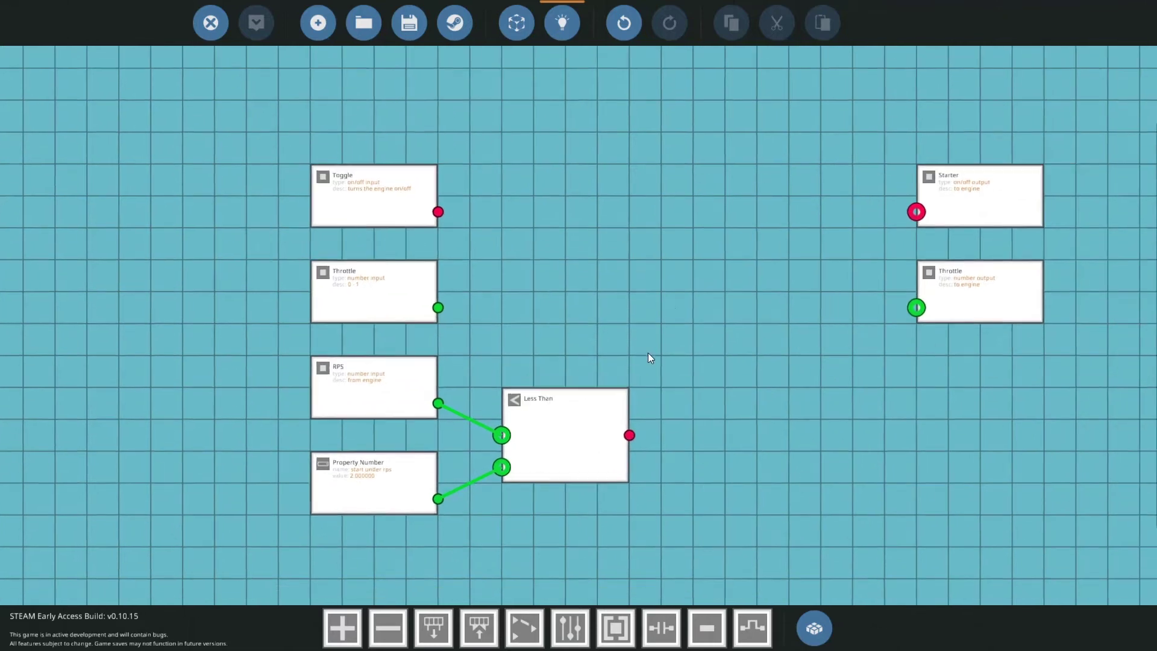
# Step: Place an AND gate left of Starter and wire its output into Starter
pyautogui.click(815, 629)
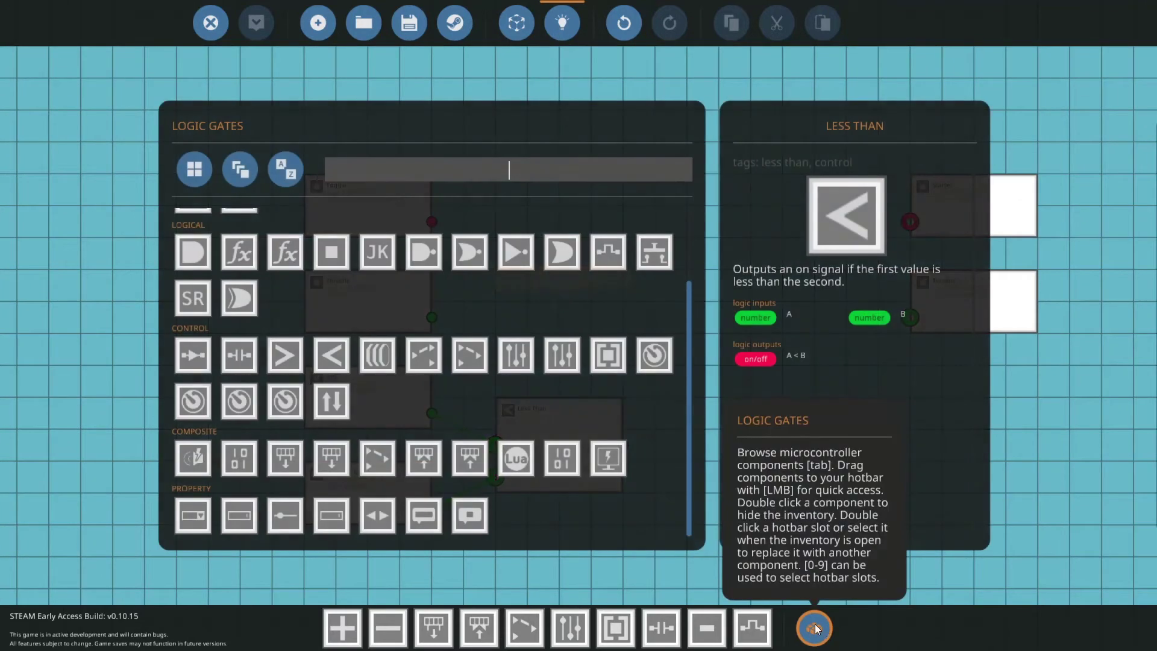
pyautogui.write('and')
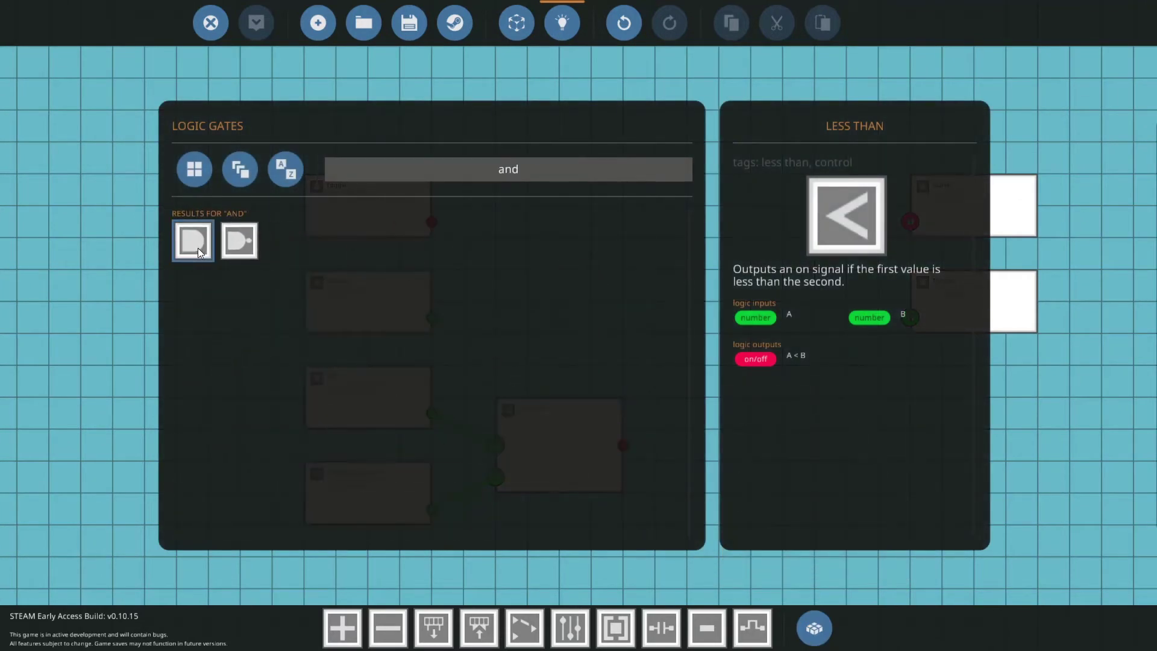
pyautogui.click(198, 247)
pyautogui.click(762, 261)
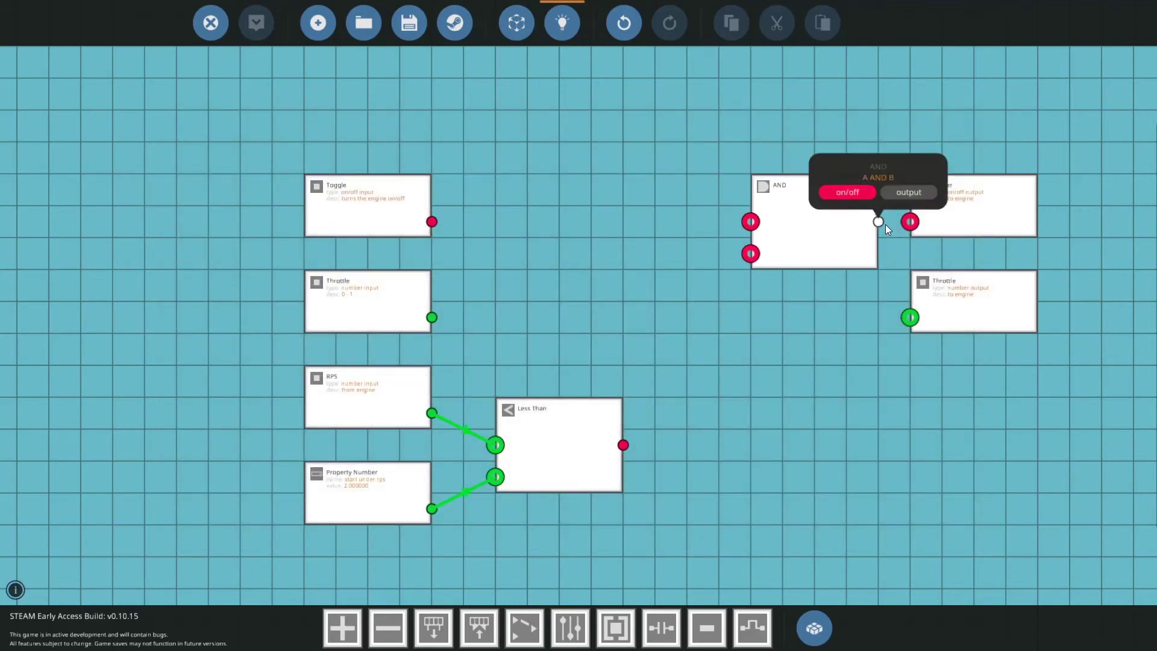
pyautogui.moveTo(885, 225); pyautogui.dragTo(910, 222)
# Step: Wire Toggle and the Less Than result into the AND gate's A and B inputs, tidying node positions
pyautogui.moveTo(751, 222); pyautogui.dragTo(431, 222)
pyautogui.moveTo(750, 253); pyautogui.dragTo(623, 445)
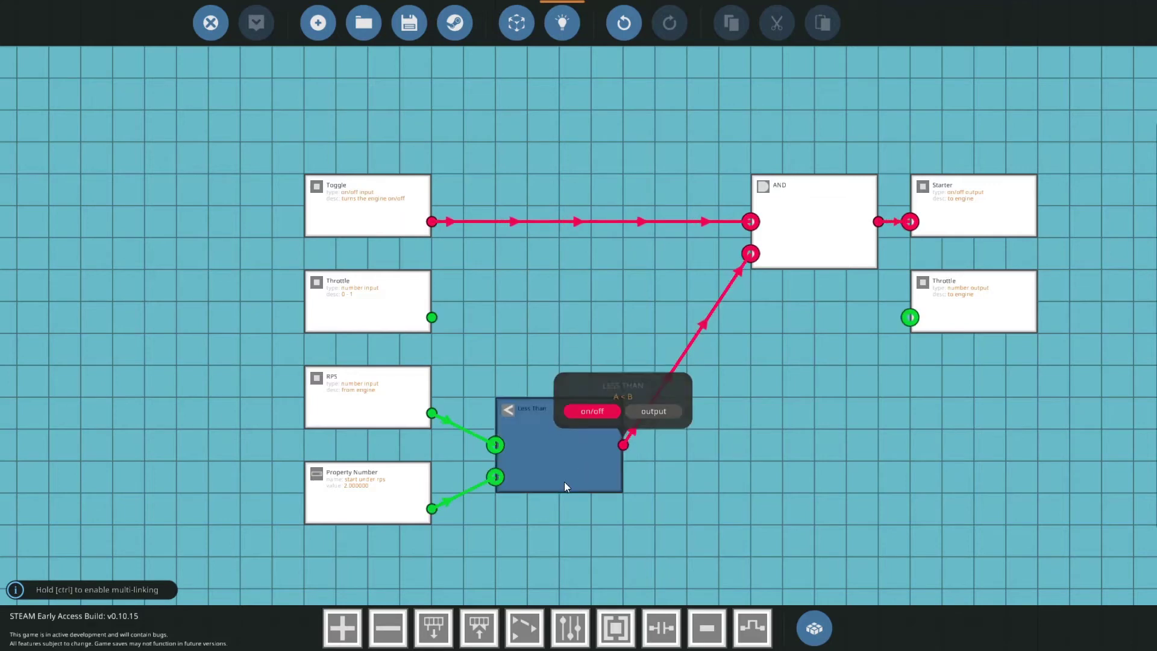
pyautogui.moveTo(565, 486); pyautogui.dragTo(664, 258)
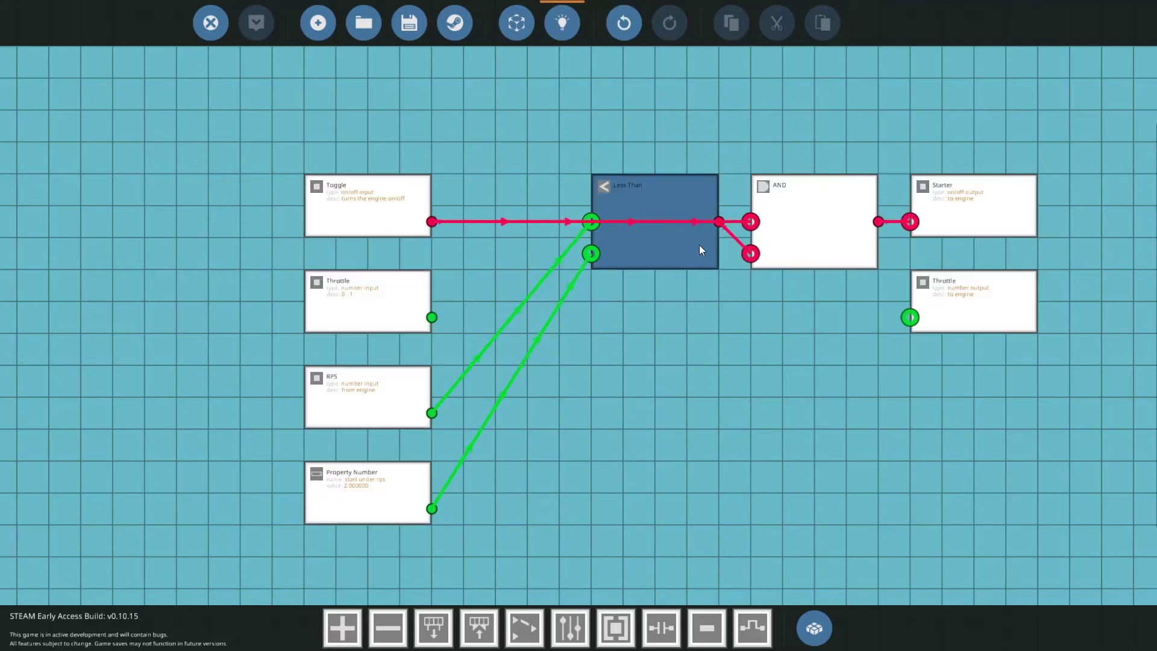
pyautogui.moveTo(348, 218); pyautogui.dragTo(481, 207)
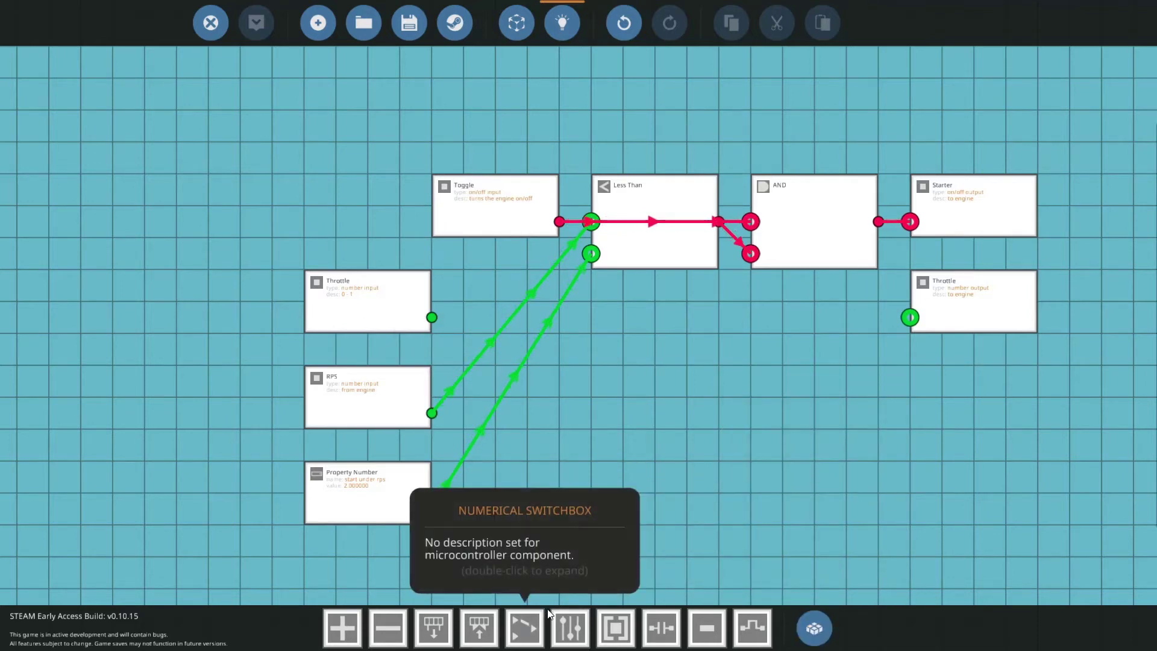
pyautogui.click(815, 617)
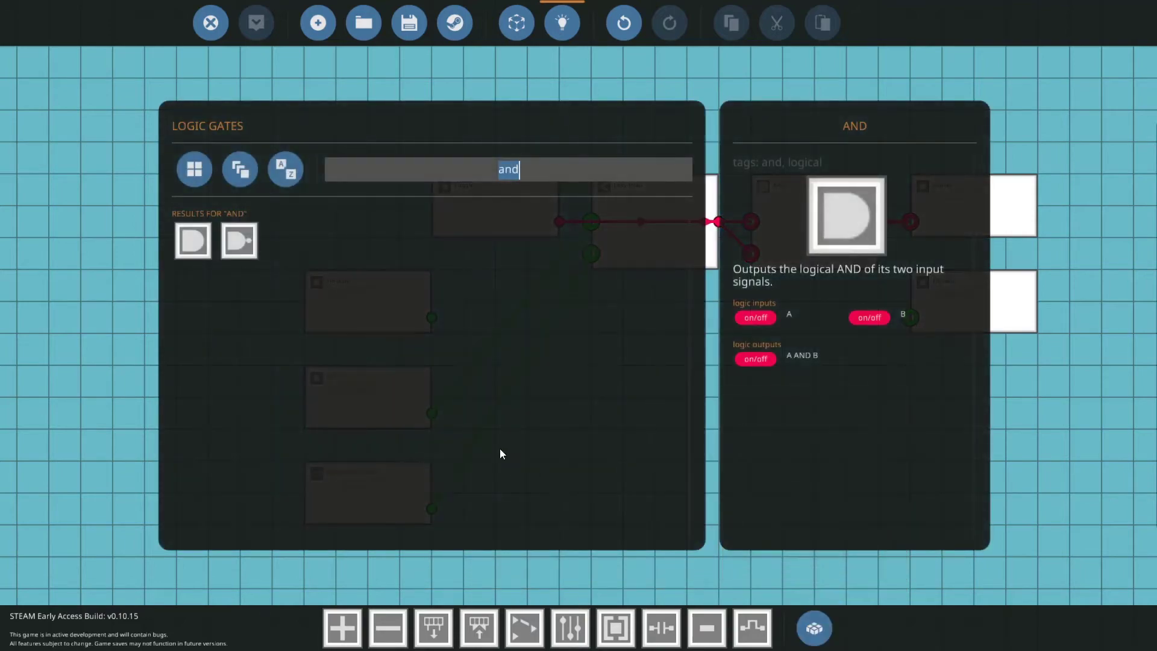
# Step: Place a PID Controller below Less Than with Toggle wired to its Active input
pyautogui.write('pid')
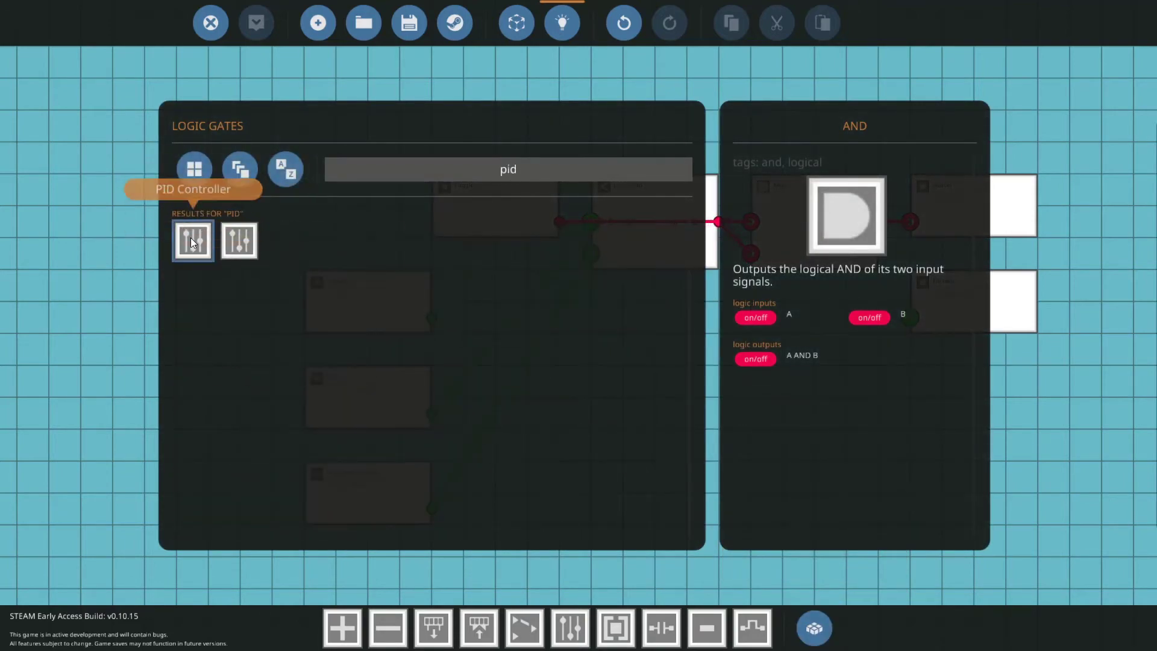
pyautogui.click(191, 240)
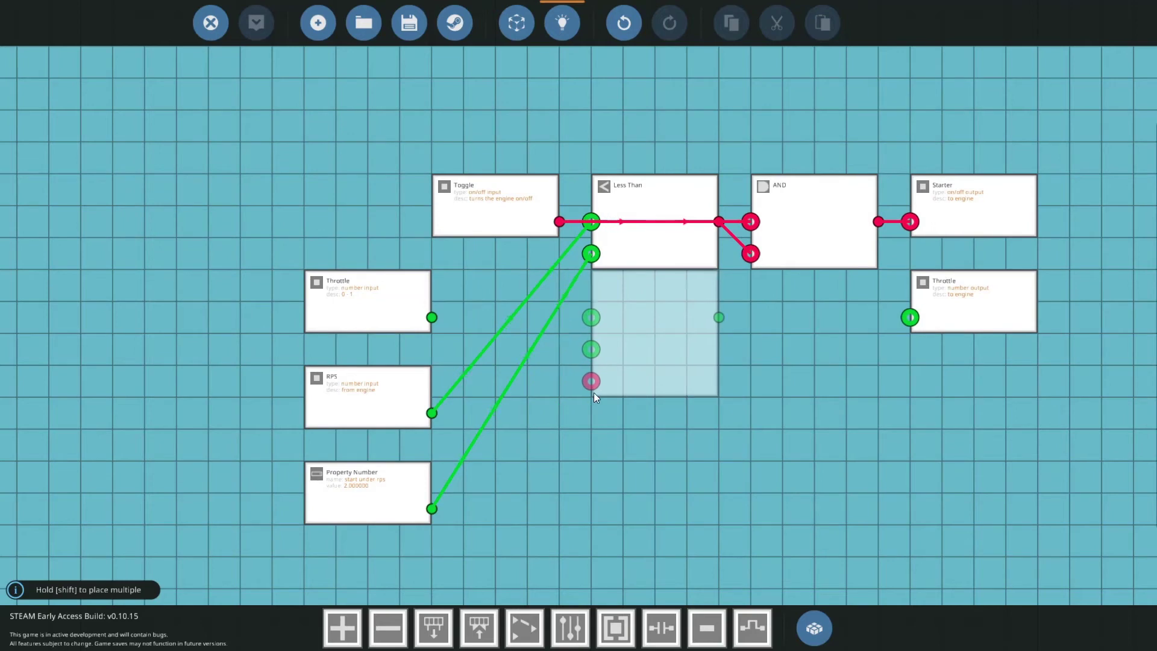
pyautogui.click(594, 388)
pyautogui.moveTo(560, 221); pyautogui.dragTo(580, 387)
pyautogui.moveTo(513, 371); pyautogui.dragTo(507, 386)
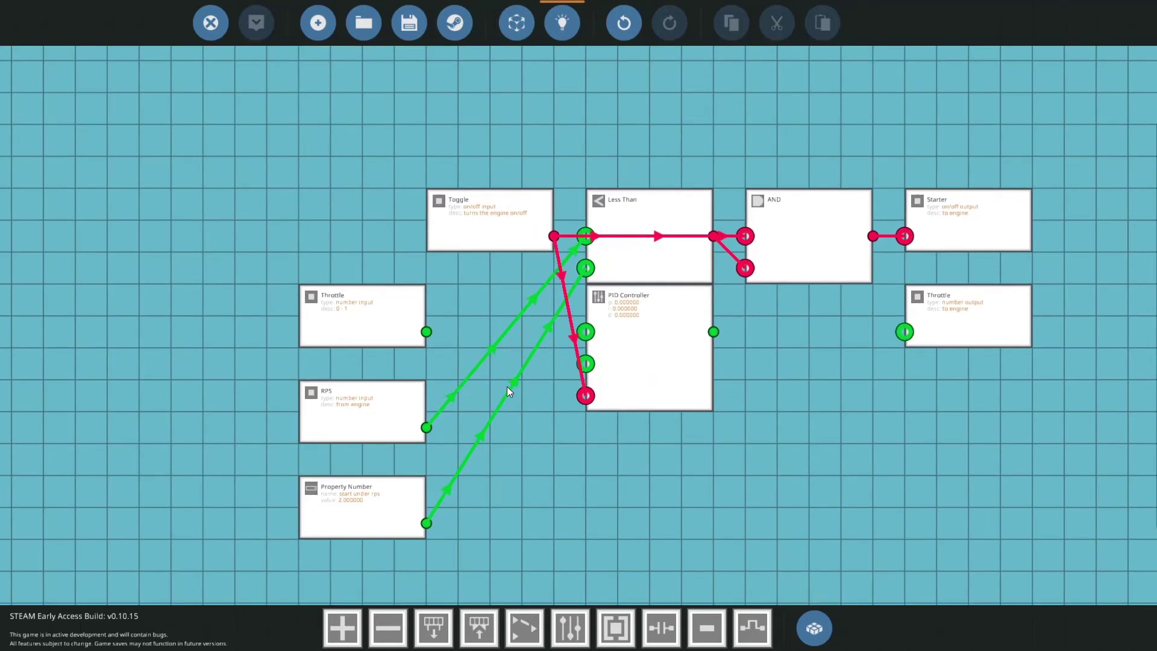
# Step: Feed engine RPS into the PID process variable and route its output to Throttle
pyautogui.scroll(2, 519, 414)
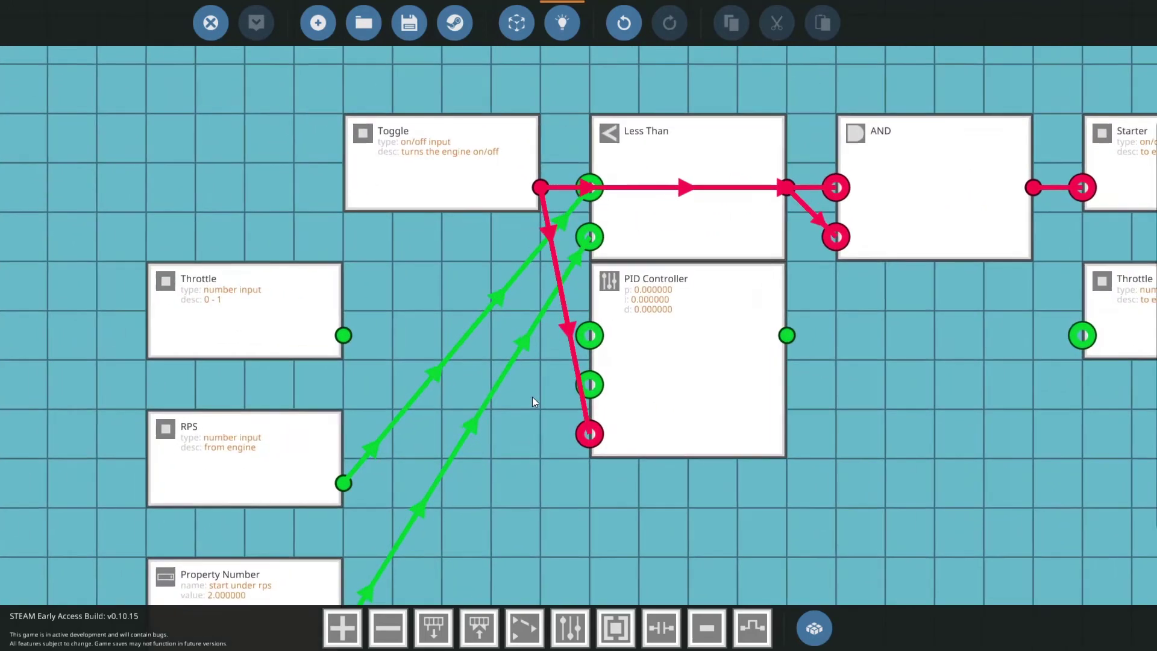
pyautogui.scroll(-1, 500, 401)
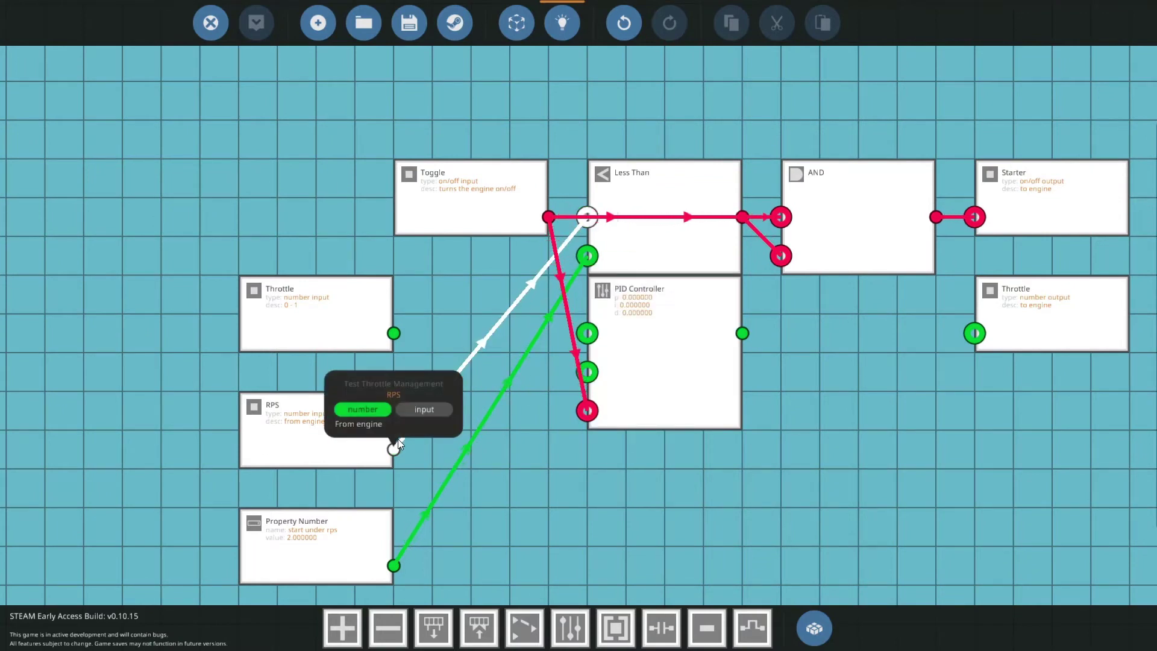
pyautogui.moveTo(395, 446); pyautogui.dragTo(581, 374)
pyautogui.moveTo(741, 334); pyautogui.dragTo(1023, 286)
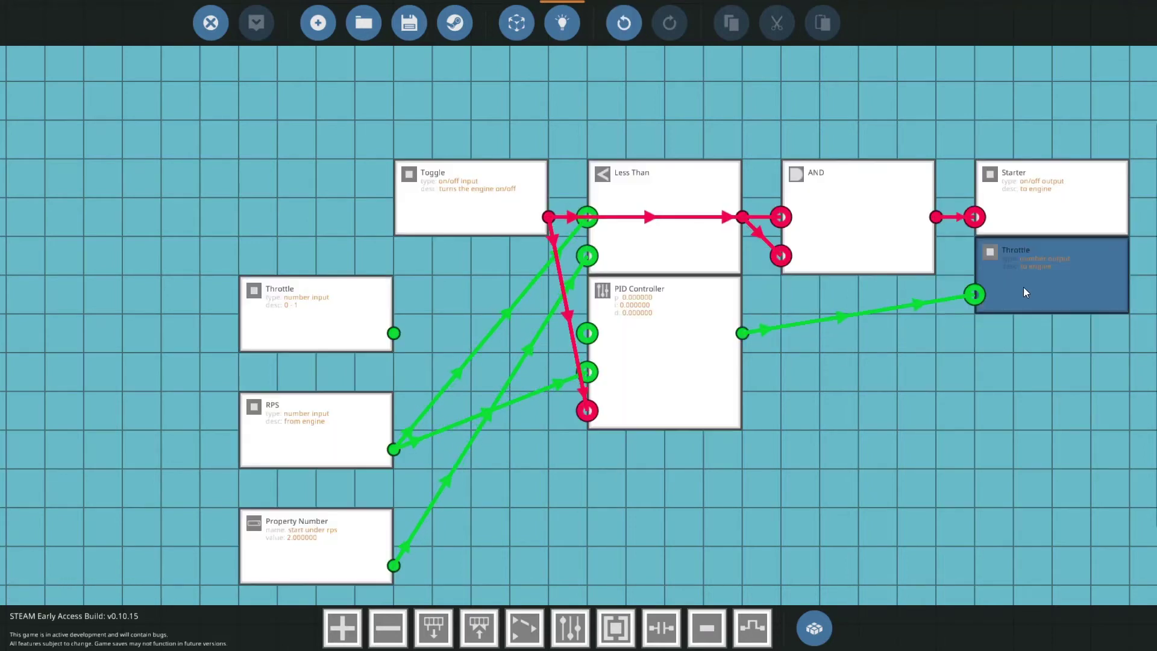
# Step: Set the PID Controller gains to P 0.01, I 0.0001 and D 0.1, then close its settings
pyautogui.click(657, 323)
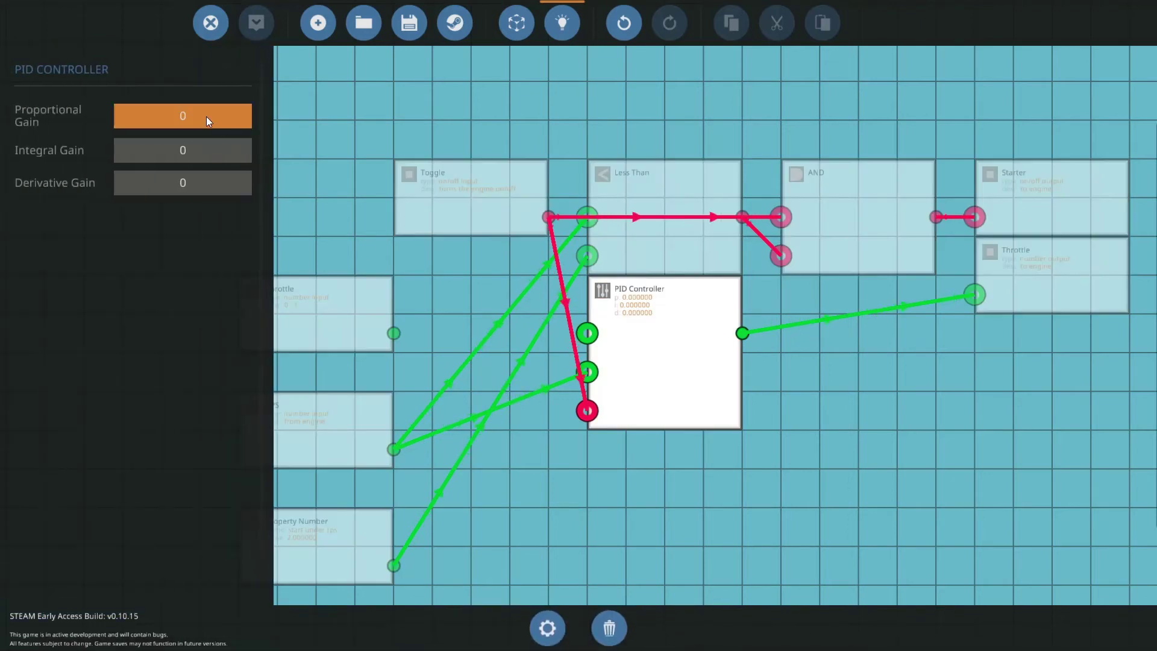
pyautogui.click(201, 115)
pyautogui.write('.')
pyautogui.click(210, 155)
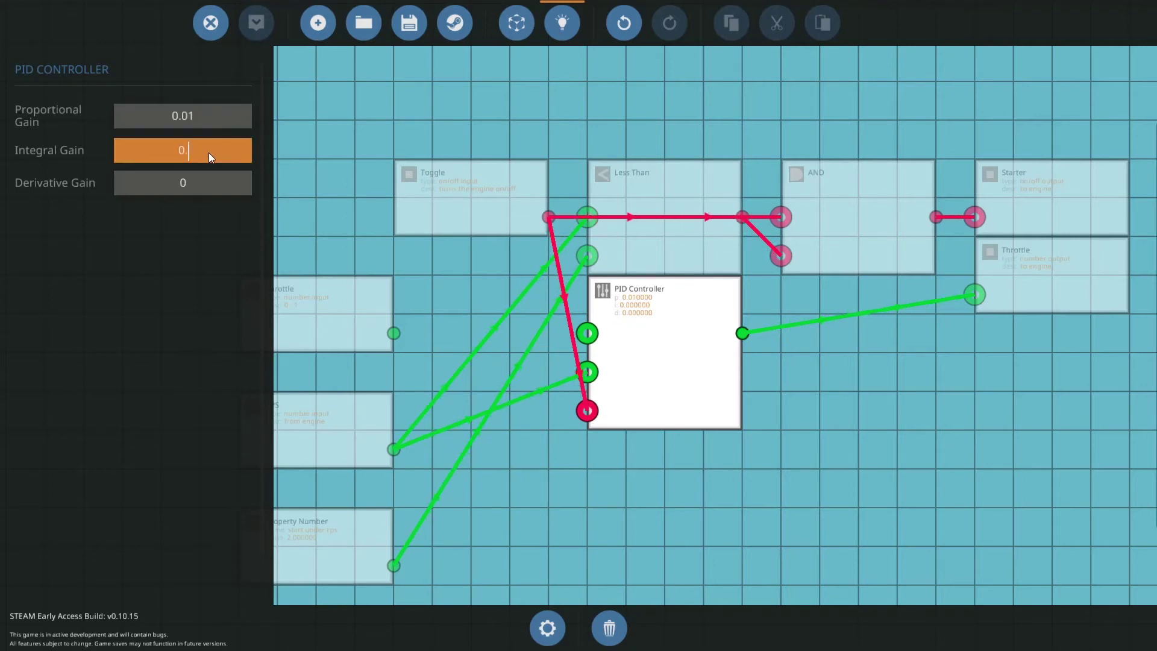
pyautogui.write('.0001')
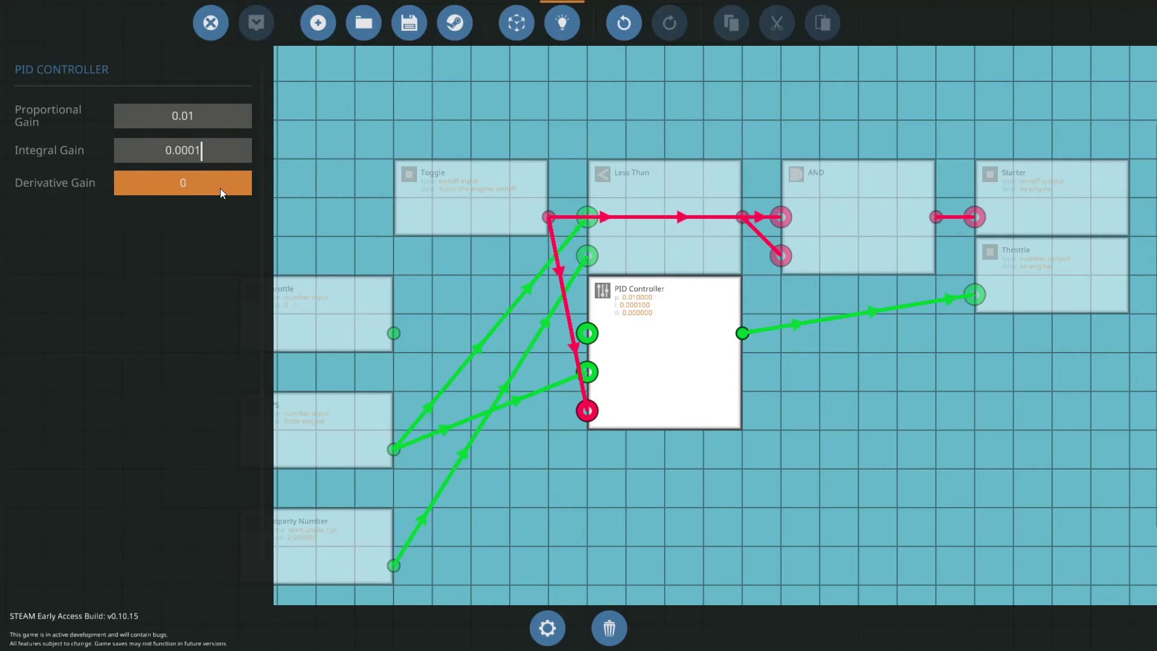
pyautogui.click(219, 191)
pyautogui.write('.')
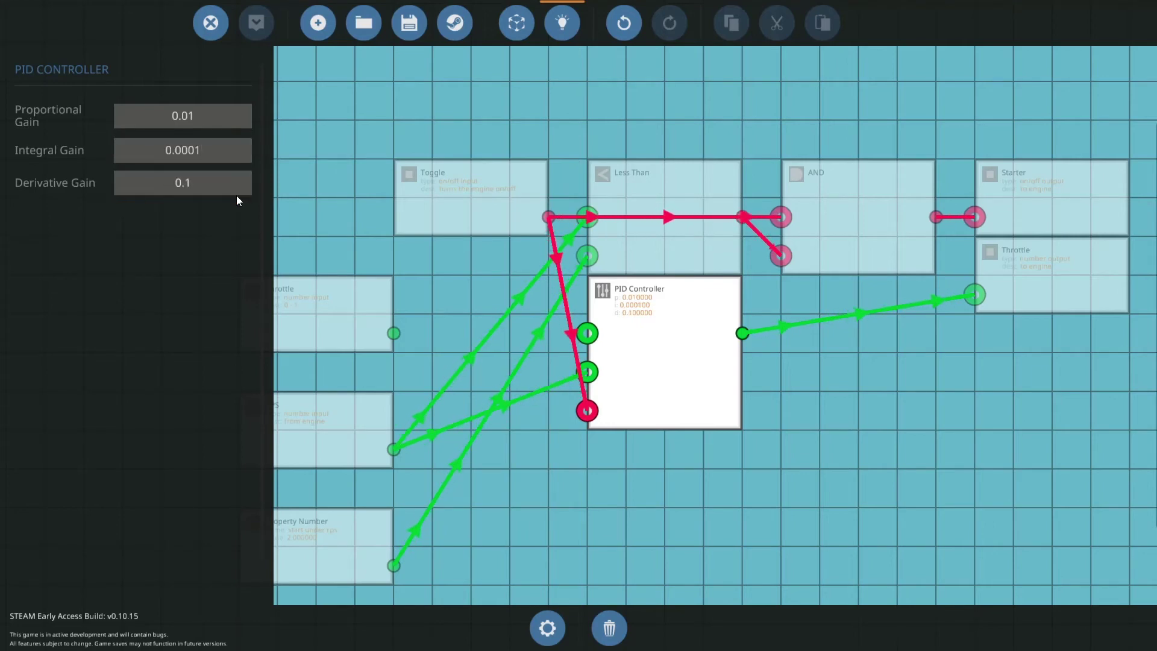
pyautogui.write('1')
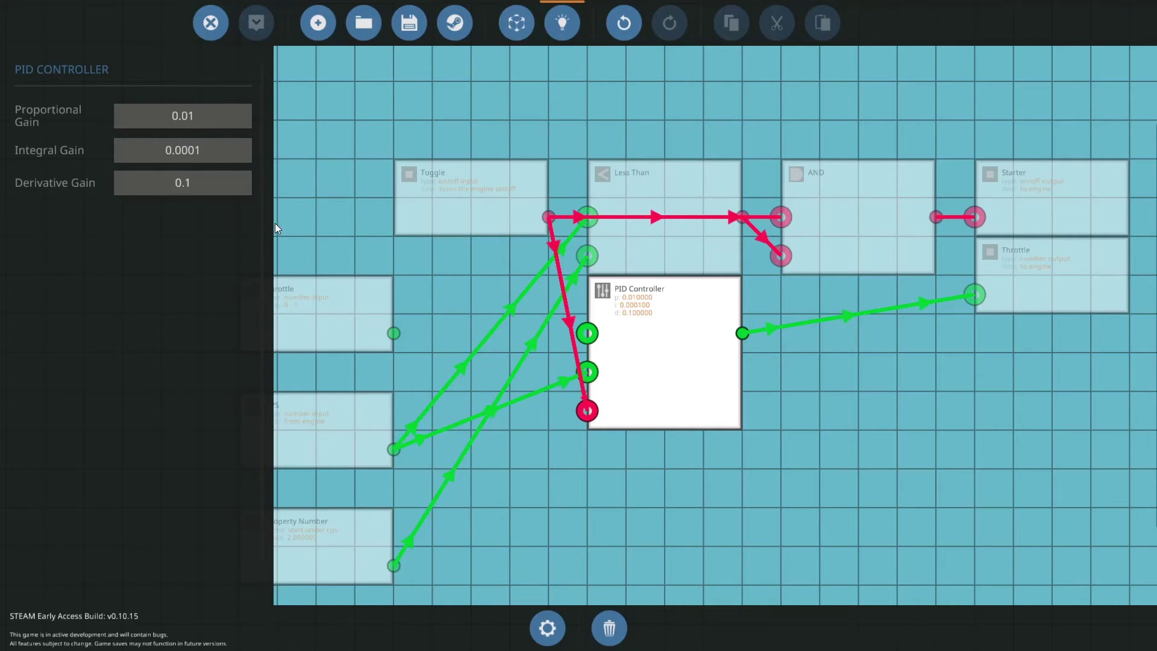
pyautogui.click(350, 268)
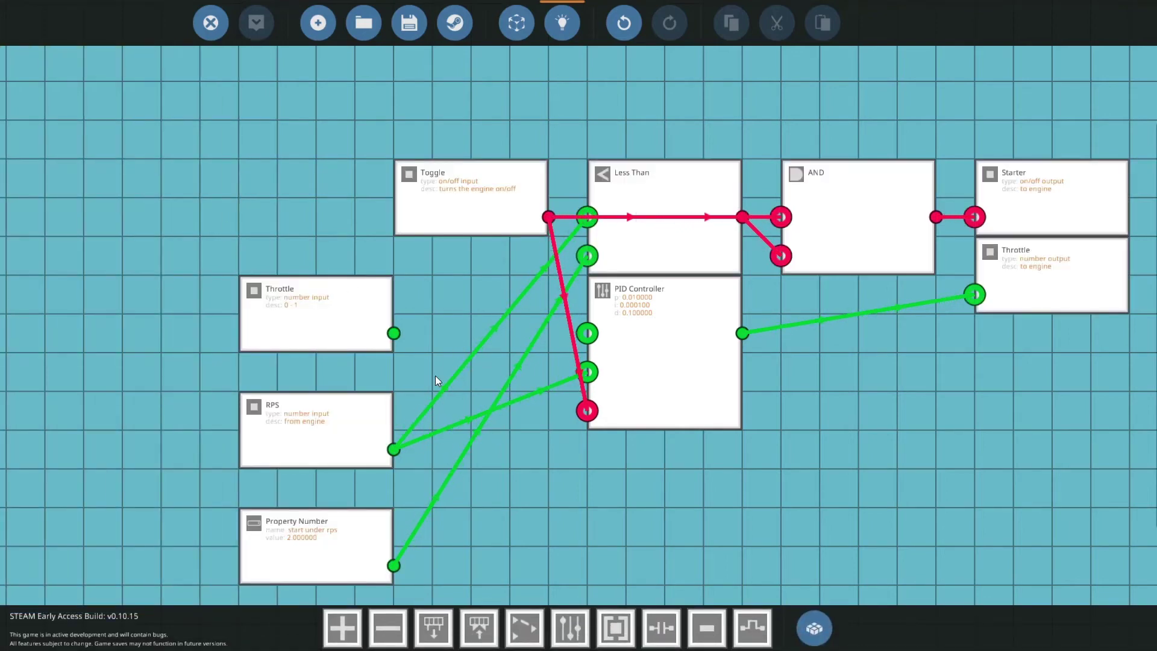
# Step: Move the RPS and Property Number nodes up a row and the Throttle input far left
pyautogui.moveTo(336, 428); pyautogui.dragTo(336, 389)
pyautogui.moveTo(288, 546); pyautogui.dragTo(288, 468)
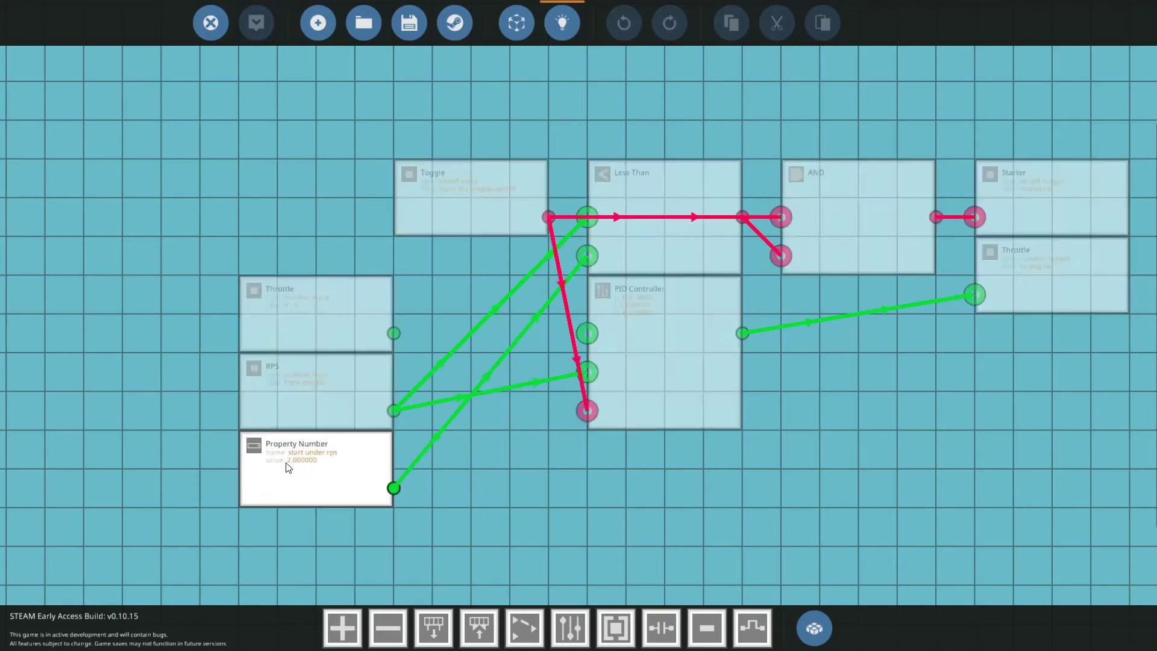
pyautogui.scroll(-2, 483, 344)
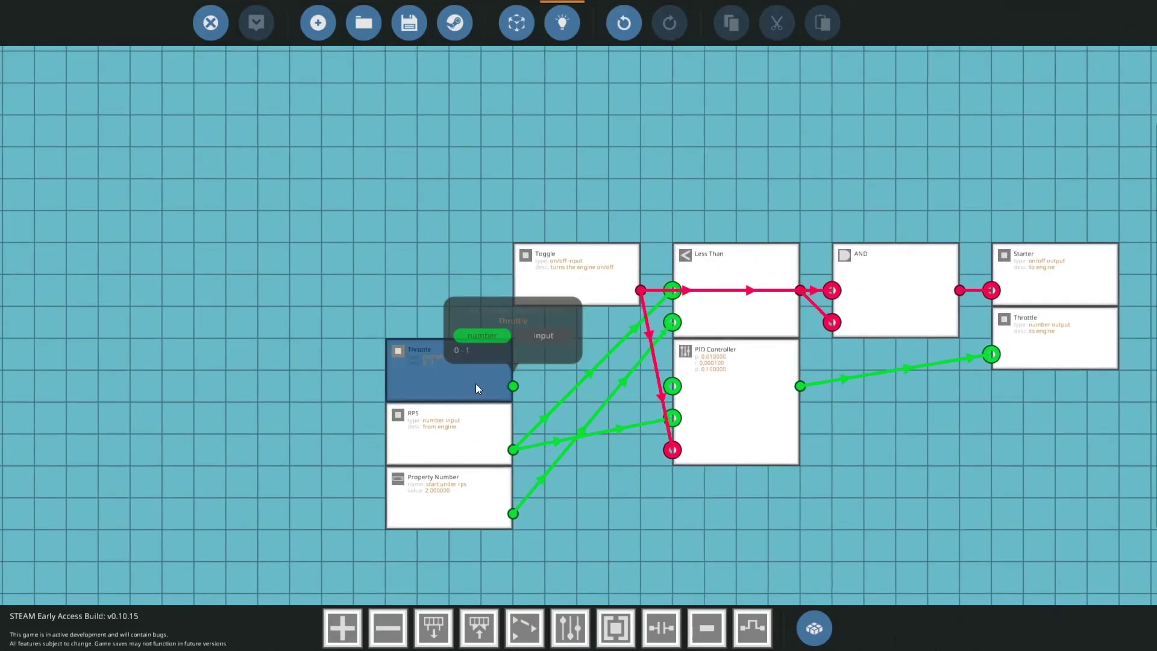
pyautogui.moveTo(475, 388); pyautogui.dragTo(170, 283)
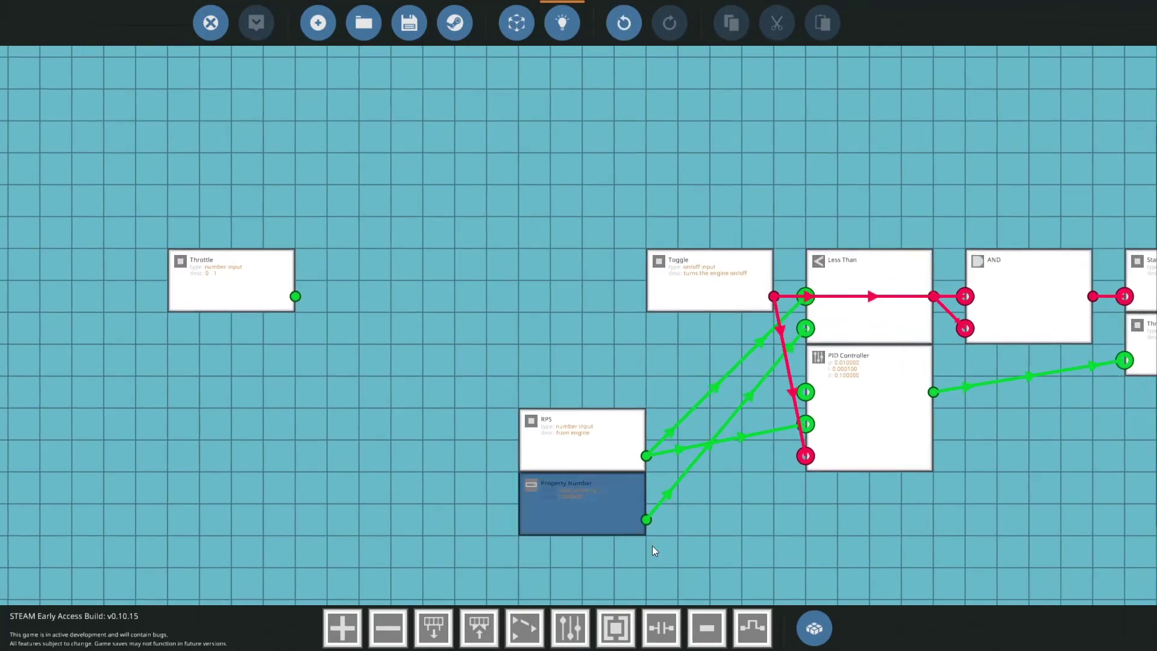
# Step: Place a new Property Number node below the Throttle input
pyautogui.press('q')
pyautogui.scroll(-2, 301, 353)
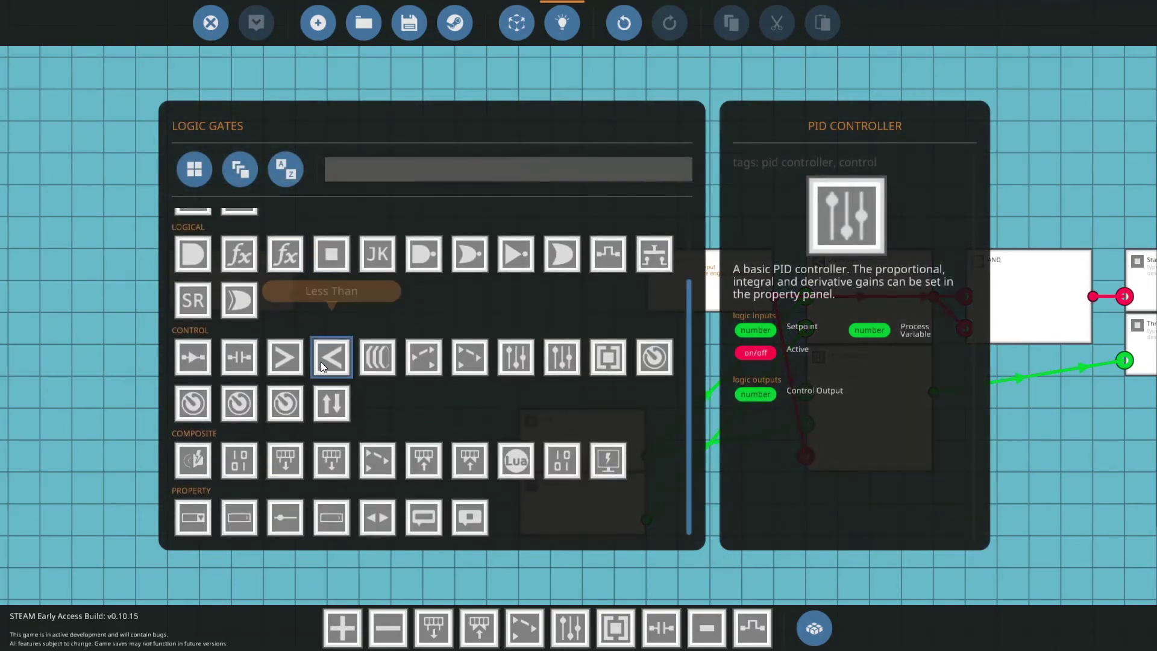
pyautogui.click(238, 517)
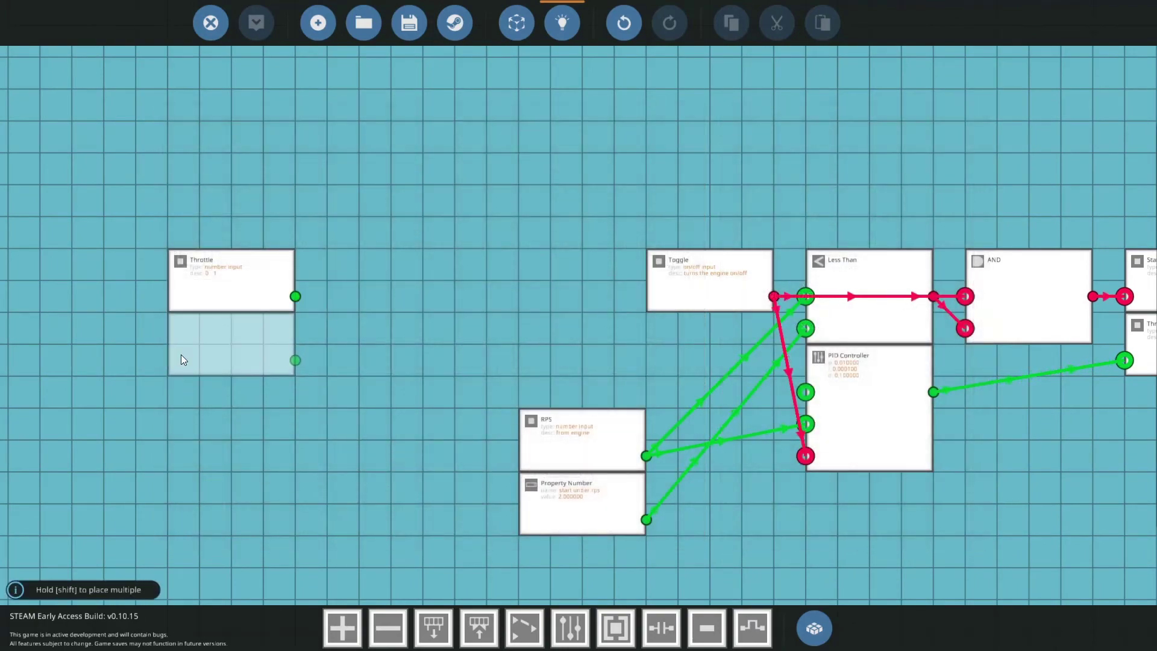
pyautogui.click(180, 360)
# Step: Place another number property and rename the middle one 'Max RPS'
pyautogui.click(171, 424)
pyautogui.click(201, 345)
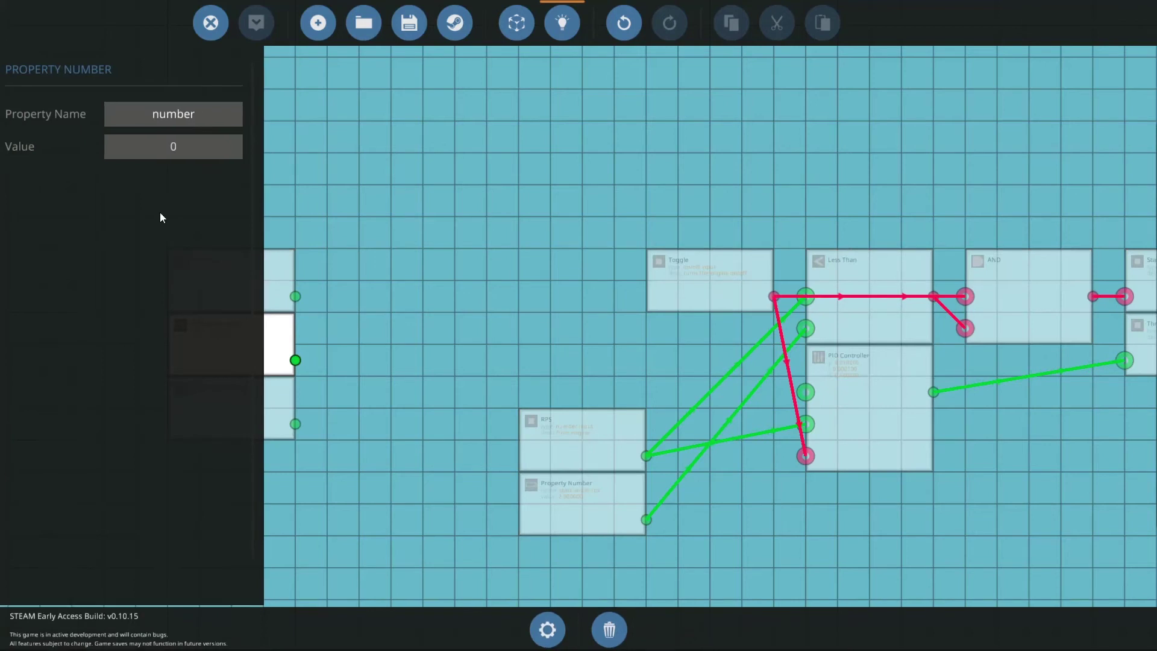
pyautogui.moveTo(204, 114); pyautogui.dragTo(83, 117)
pyautogui.write('Ma')
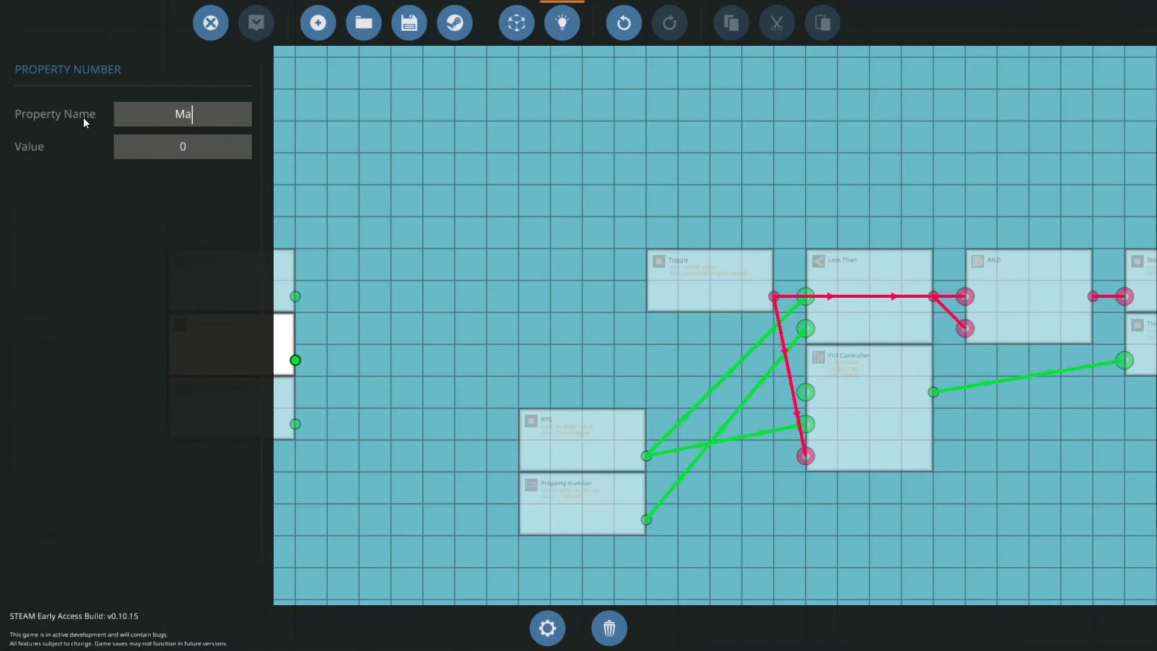
pyautogui.write('x RPS')
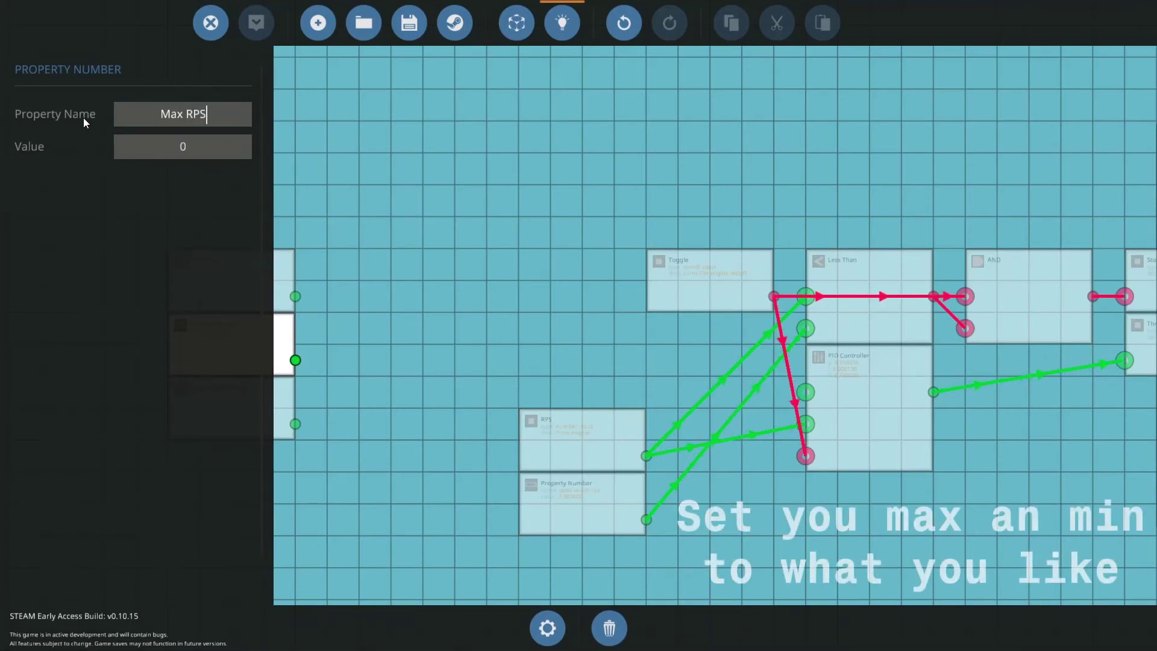
pyautogui.click(156, 147)
# Step: Name the bottom property 'Minimum RPS' and give it a value of 5
pyautogui.click(346, 382)
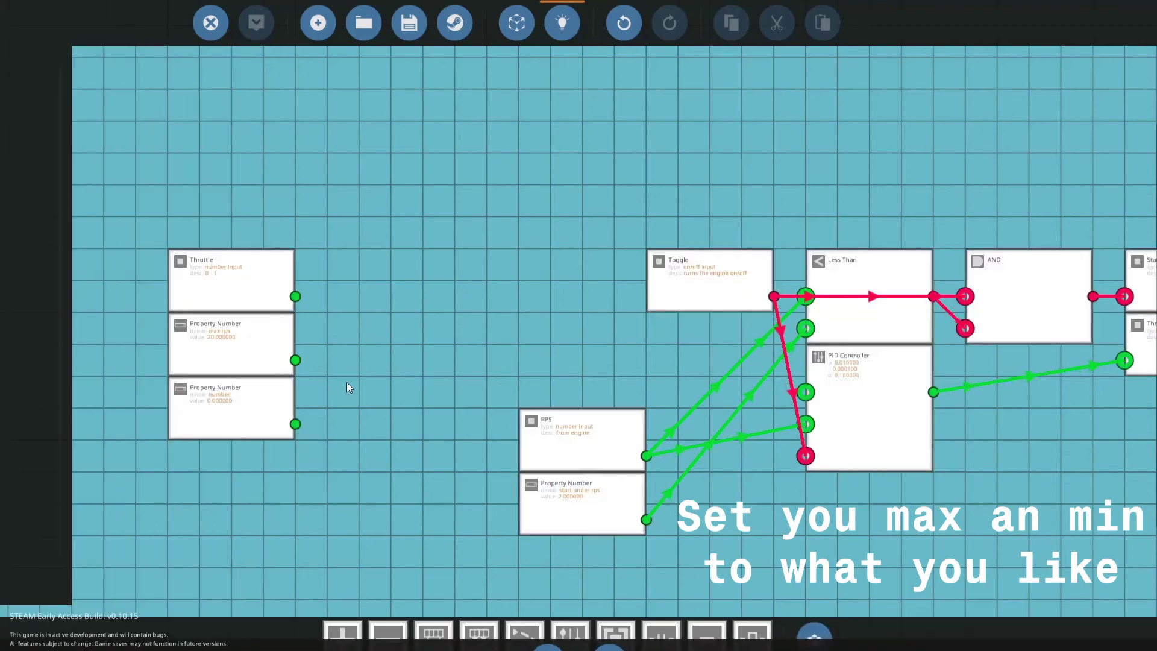
pyautogui.click(266, 409)
pyautogui.click(186, 113)
pyautogui.doubleClick(186, 113)
pyautogui.write('Mi')
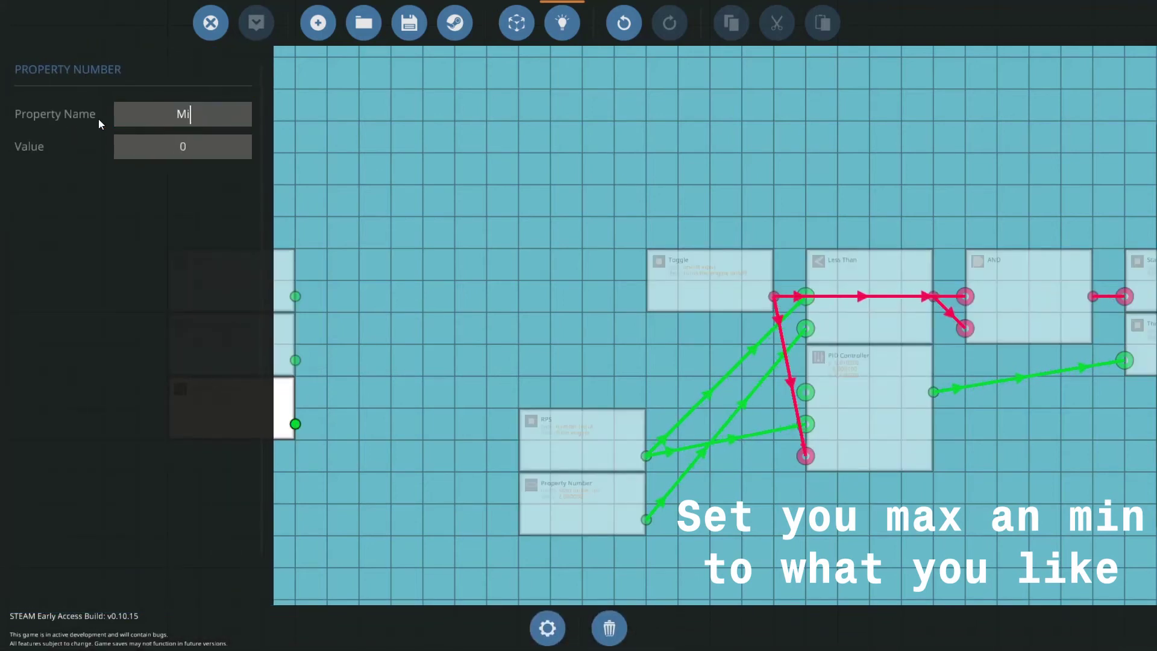
pyautogui.write('nimum RPS')
pyautogui.click(218, 148)
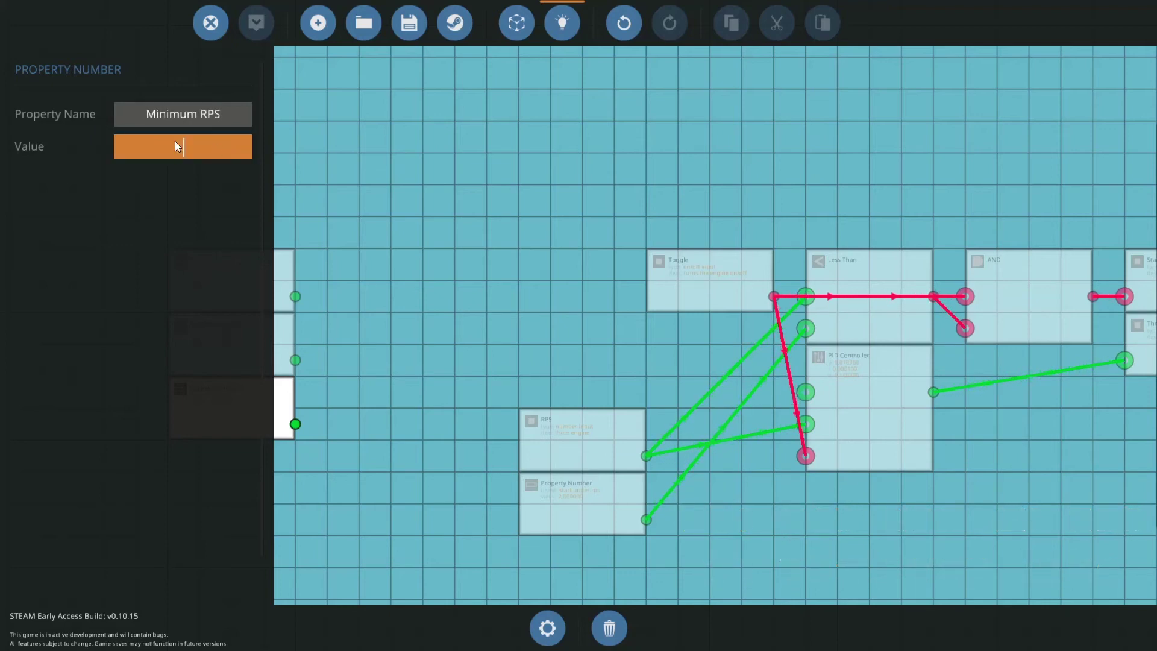
pyautogui.write('5')
pyautogui.click(325, 384)
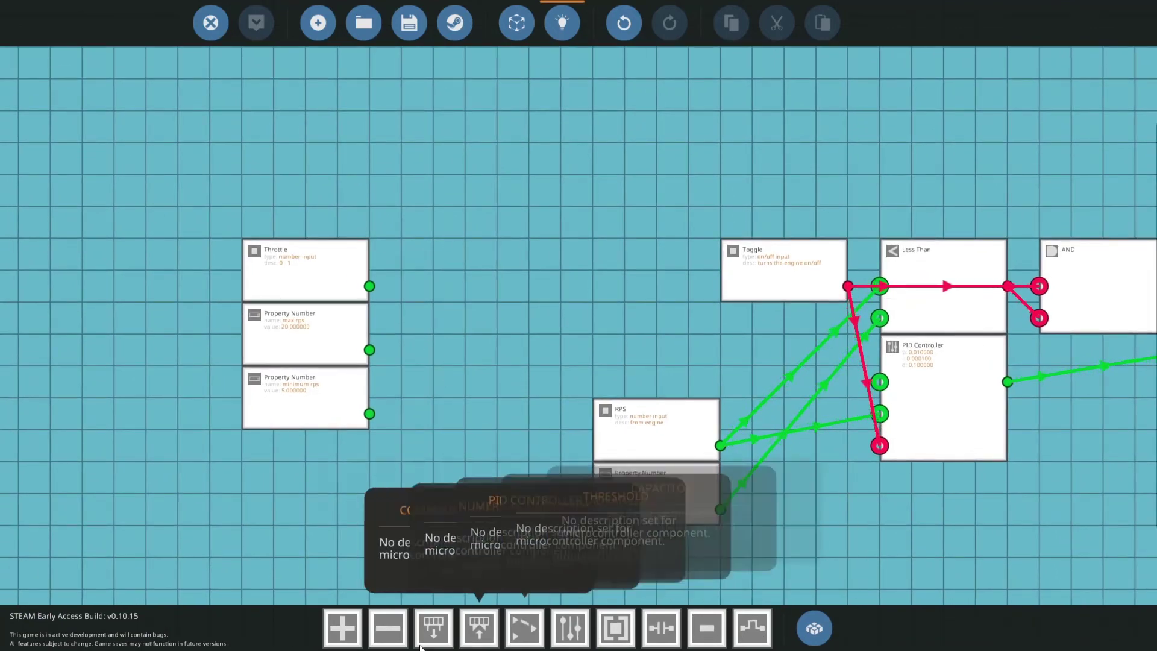
# Step: Add a Subtract node wired to compute max rps minus minimum rps
pyautogui.click(397, 636)
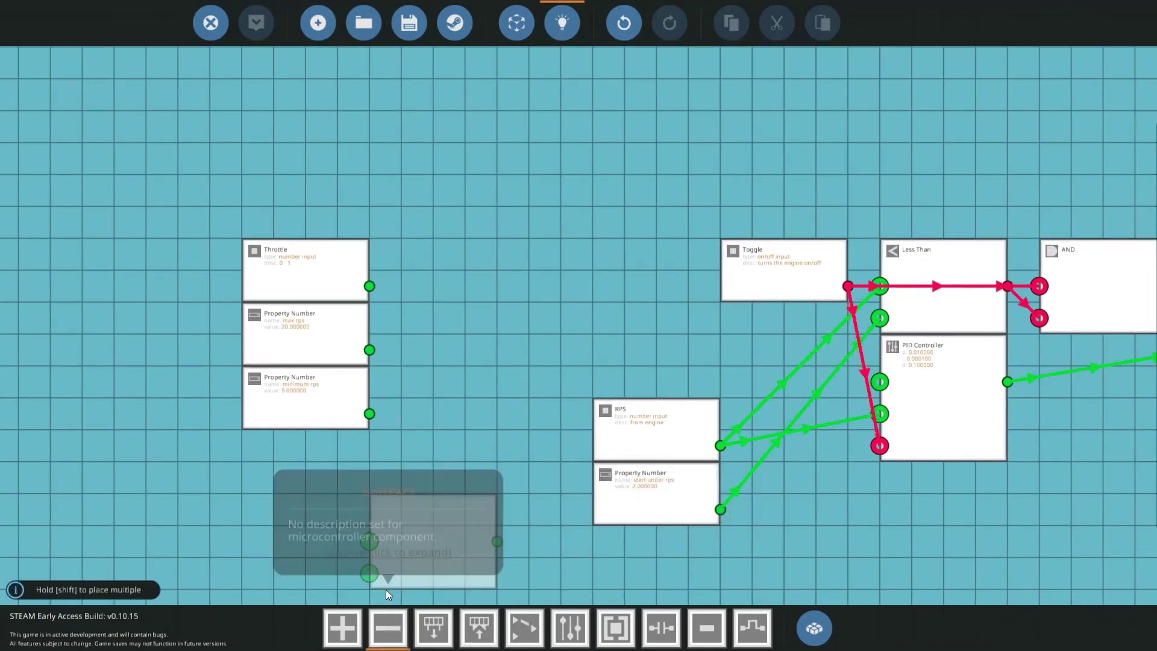
pyautogui.click(405, 385)
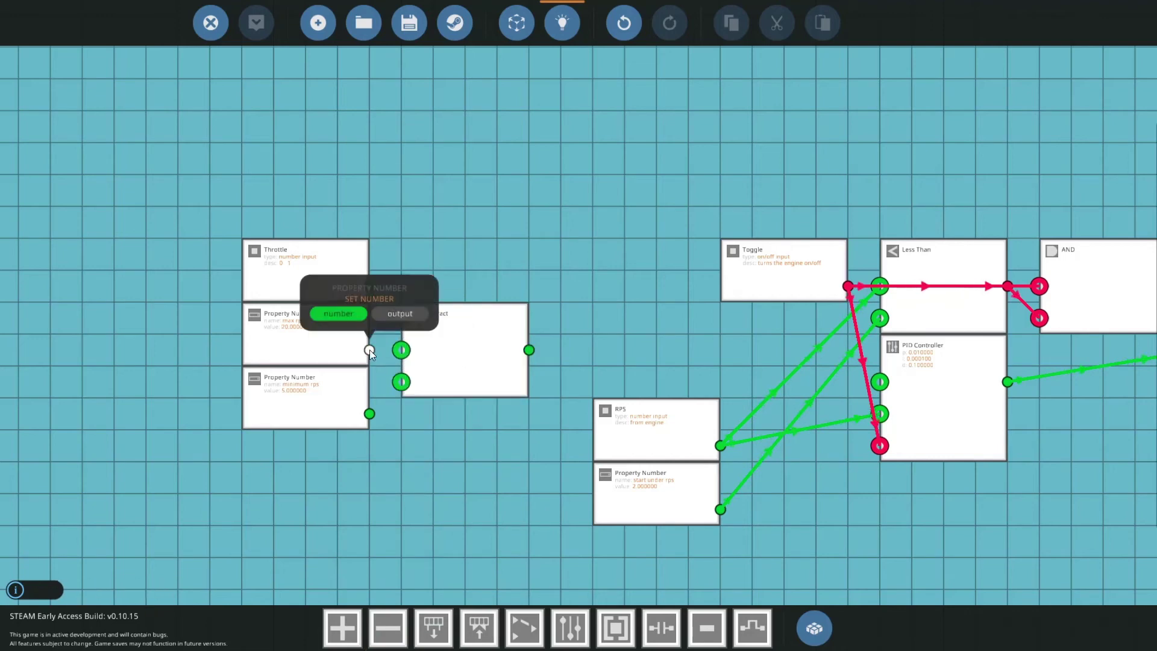
pyautogui.moveTo(369, 350); pyautogui.dragTo(400, 349)
pyautogui.moveTo(370, 414); pyautogui.dragTo(393, 389)
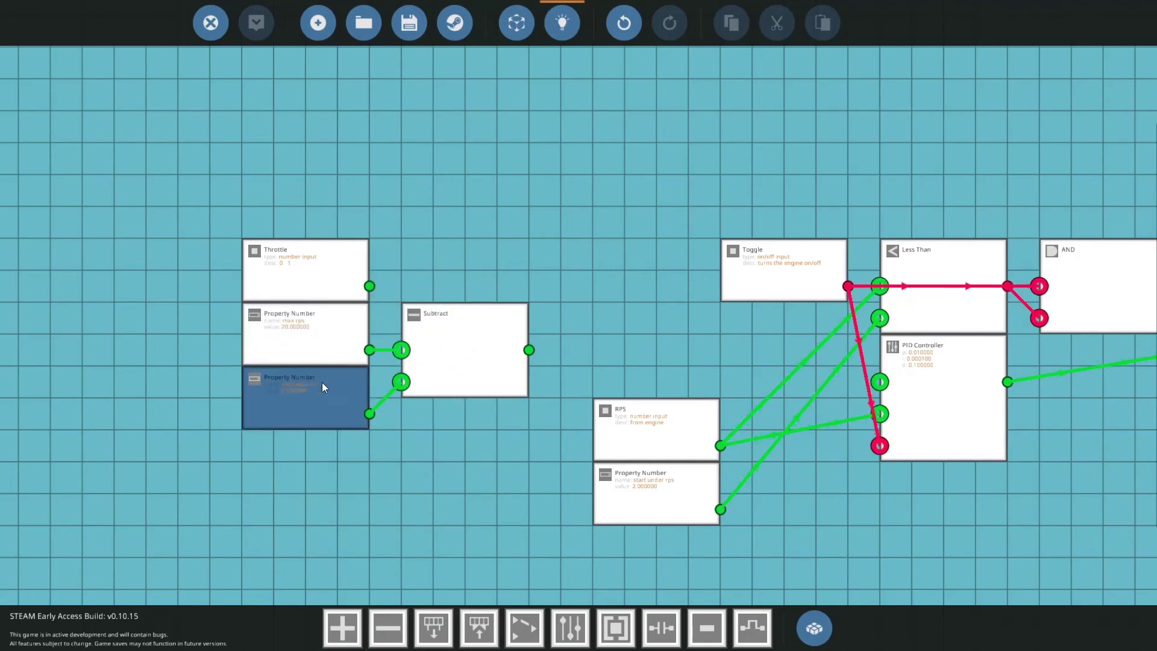
pyautogui.moveTo(403, 387); pyautogui.dragTo(402, 384)
# Step: Add a Multiply node taking Throttle as input A and the Subtract result as B
pyautogui.press('d')
pyautogui.press('w')
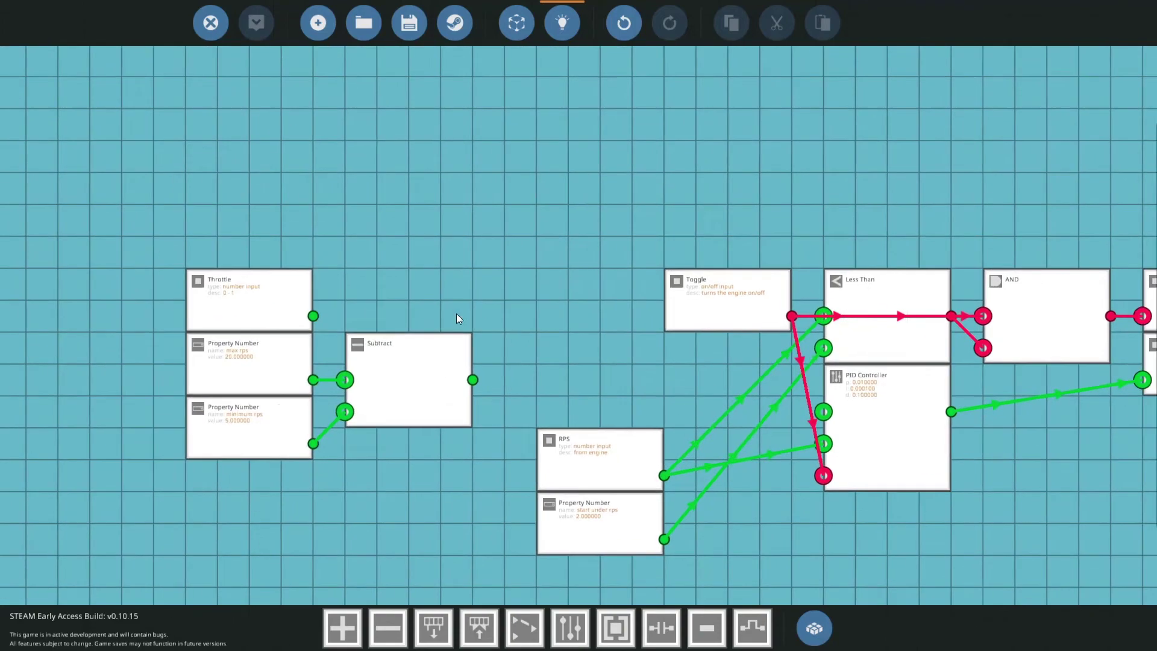
pyautogui.click(814, 621)
pyautogui.scroll(3, 422, 374)
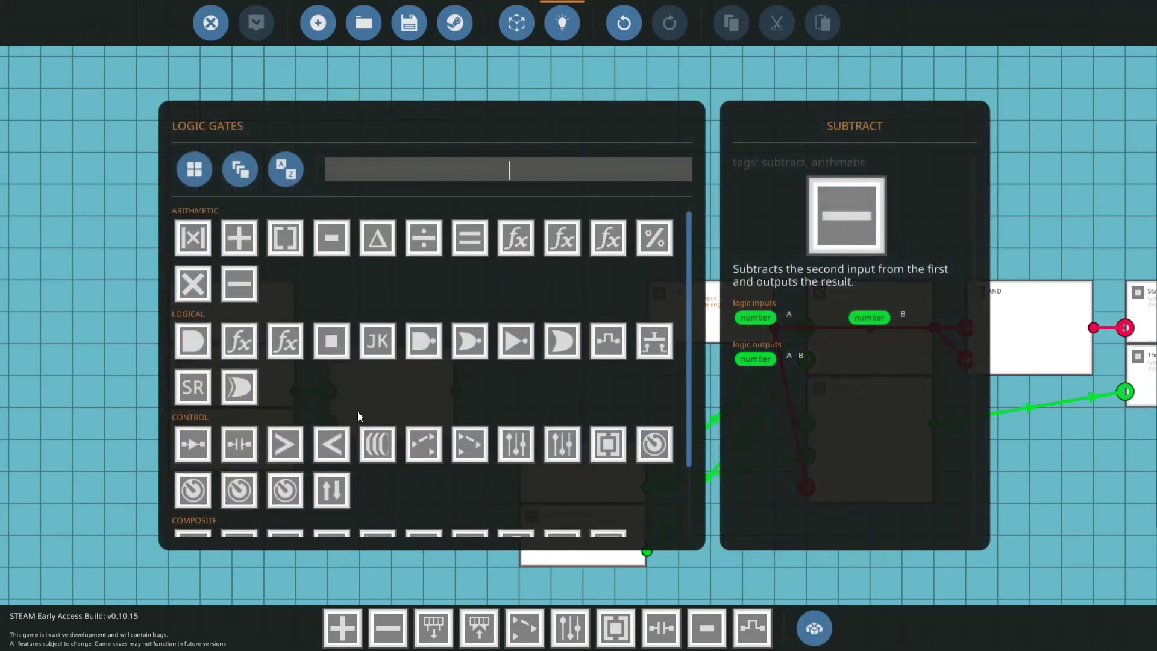
pyautogui.click(193, 284)
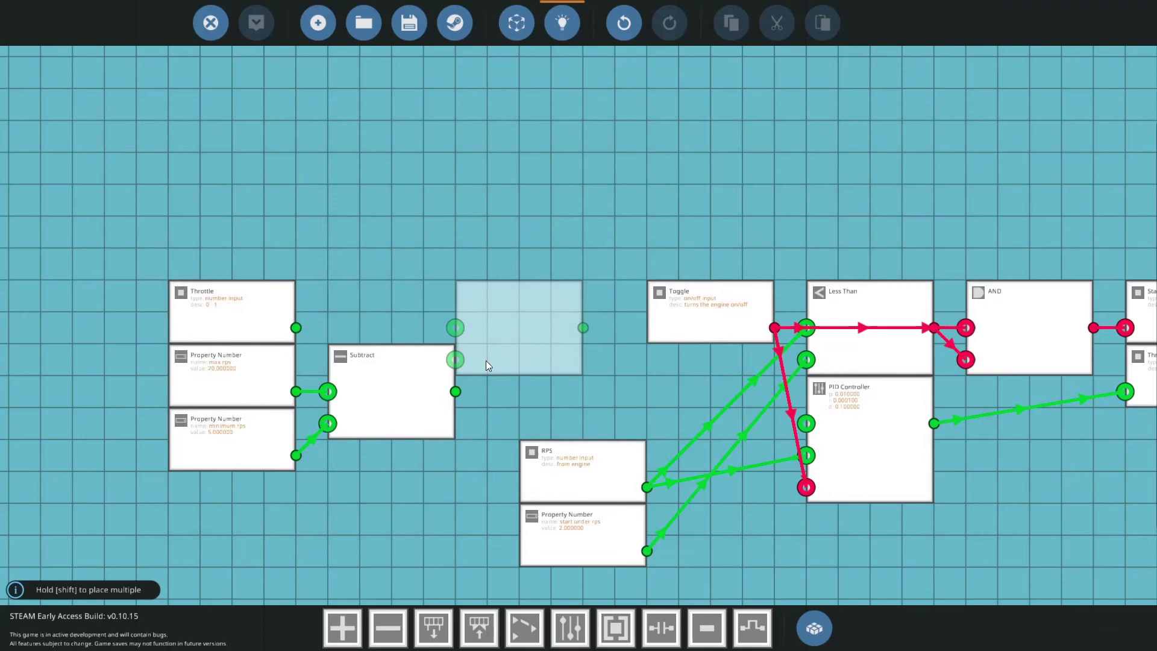
pyautogui.click(483, 360)
pyautogui.moveTo(296, 327); pyautogui.dragTo(456, 382)
pyautogui.click(400, 373)
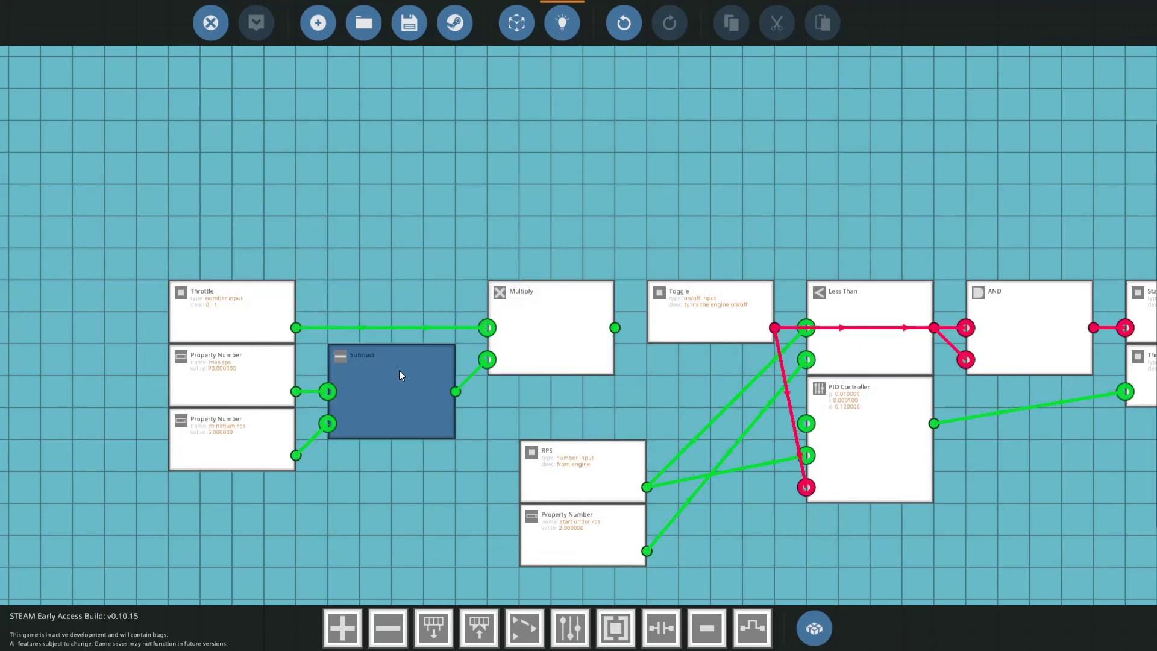
pyautogui.click(644, 350)
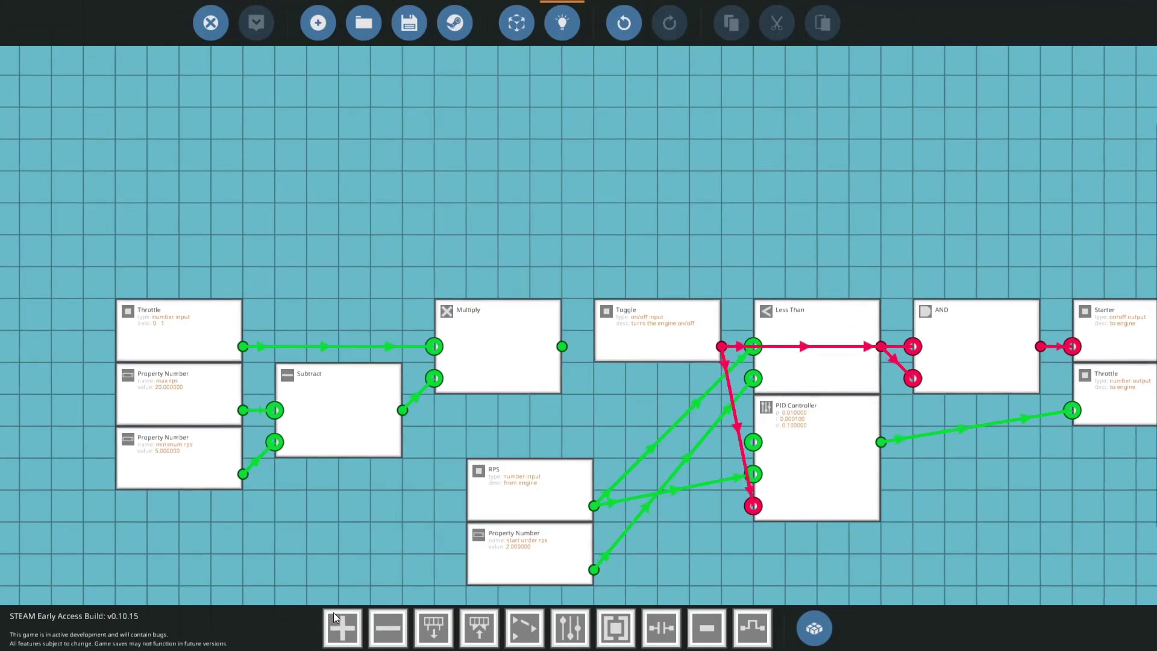
pyautogui.click(341, 627)
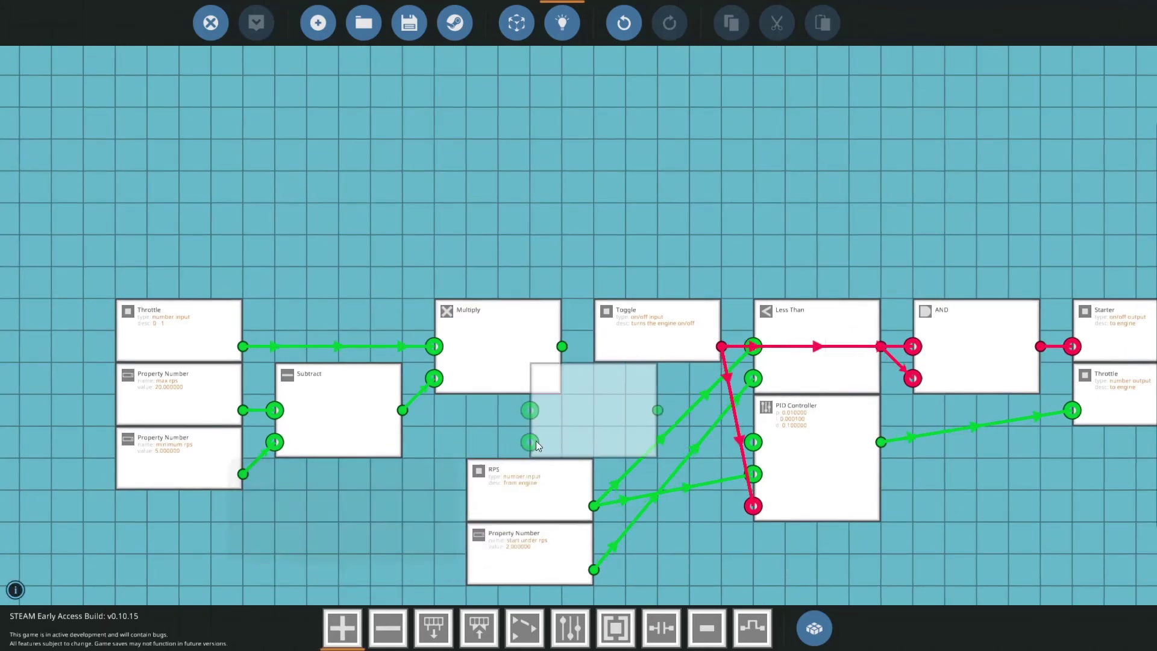
# Step: Place an Add node summing the Multiply result and minimum rps, feeding the PID setpoint
pyautogui.click(585, 452)
pyautogui.moveTo(562, 347); pyautogui.dragTo(243, 473)
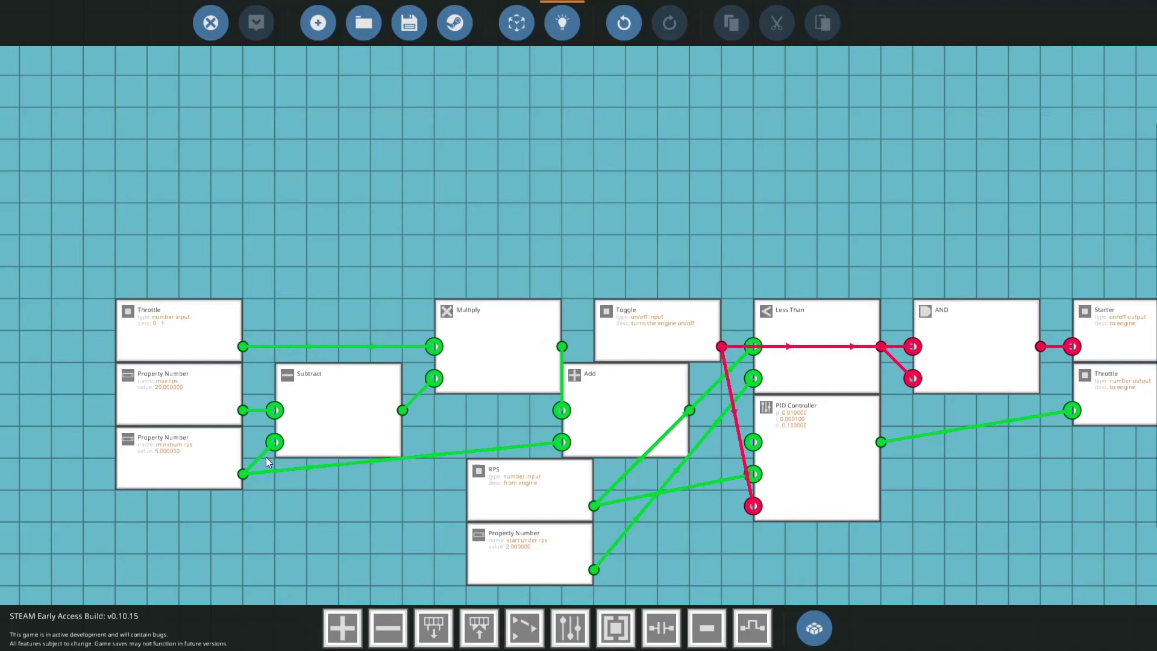
pyautogui.moveTo(688, 410); pyautogui.dragTo(748, 444)
# Step: Tidy the layout by repositioning the Add, Multiply, RPS, property and Subtract nodes
pyautogui.moveTo(615, 413); pyautogui.dragTo(646, 414)
pyautogui.moveTo(511, 365)
pyautogui.mouseDown()
pyautogui.moveTo(530, 343)
pyautogui.moveTo(498, 350)
pyautogui.mouseUp()
pyautogui.moveTo(514, 490); pyautogui.dragTo(499, 427)
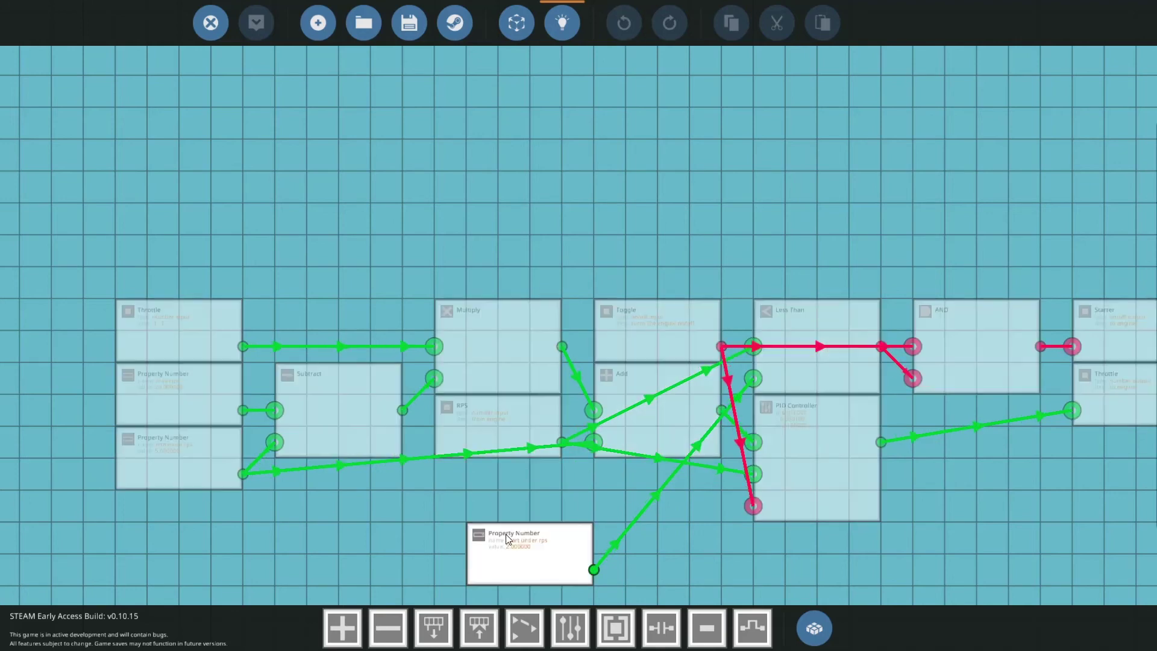
pyautogui.moveTo(505, 534); pyautogui.dragTo(472, 470)
pyautogui.moveTo(339, 386); pyautogui.dragTo(325, 329)
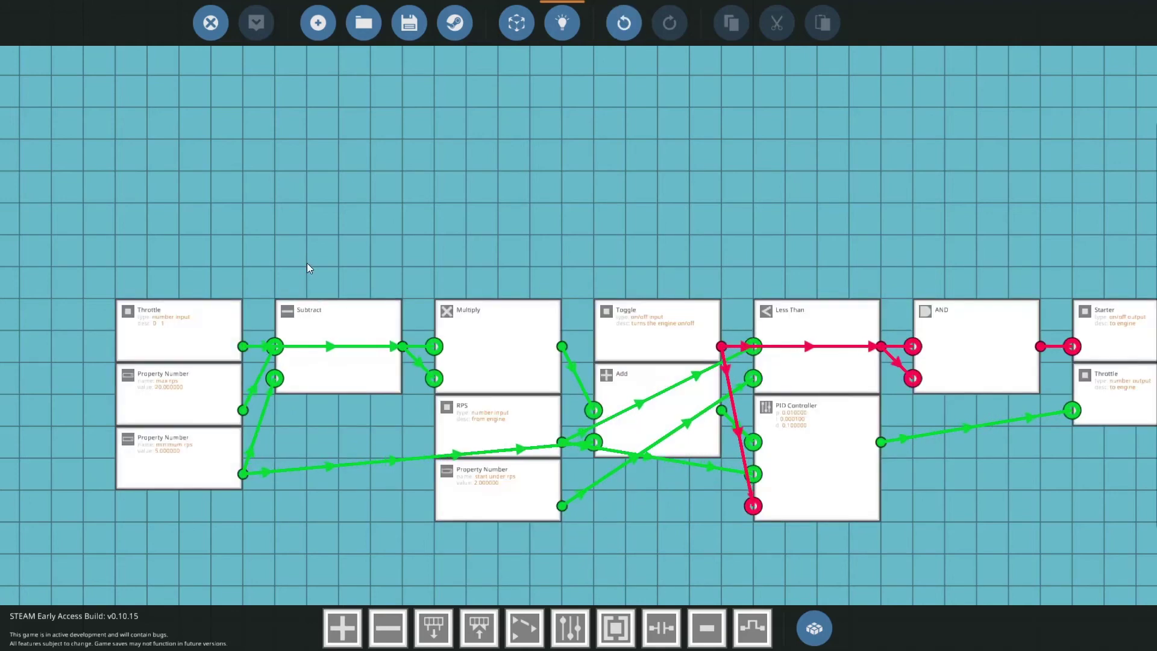
pyautogui.moveTo(308, 268); pyautogui.dragTo(369, 240)
pyautogui.moveTo(316, 313)
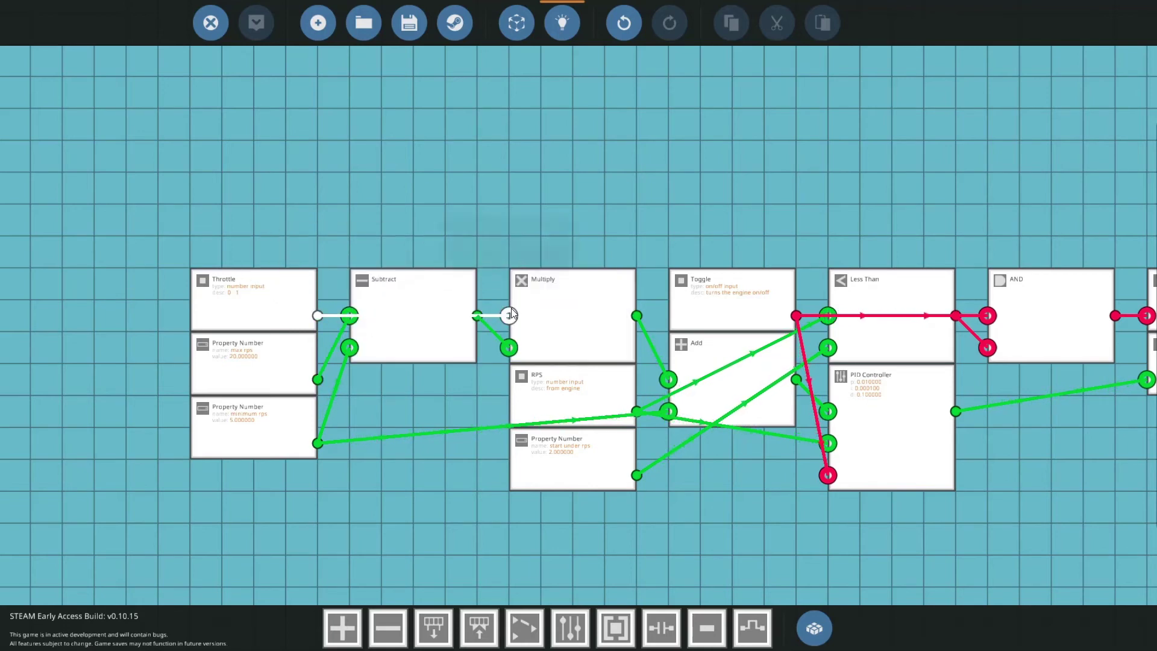
pyautogui.moveTo(510, 314)
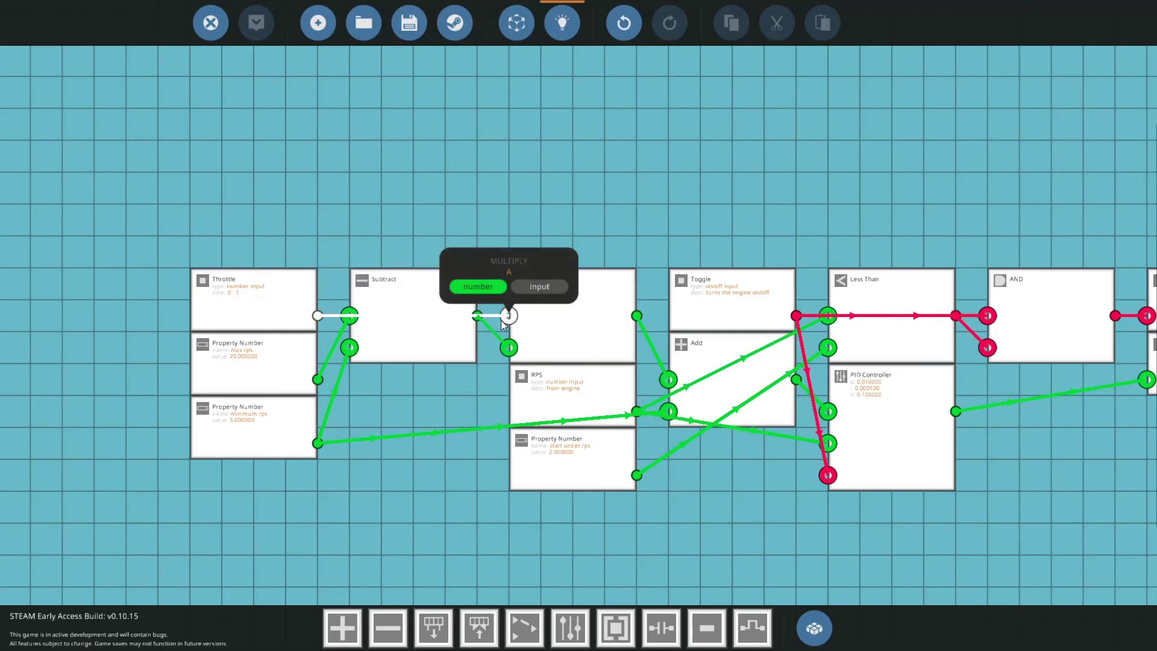
pyautogui.click(374, 316)
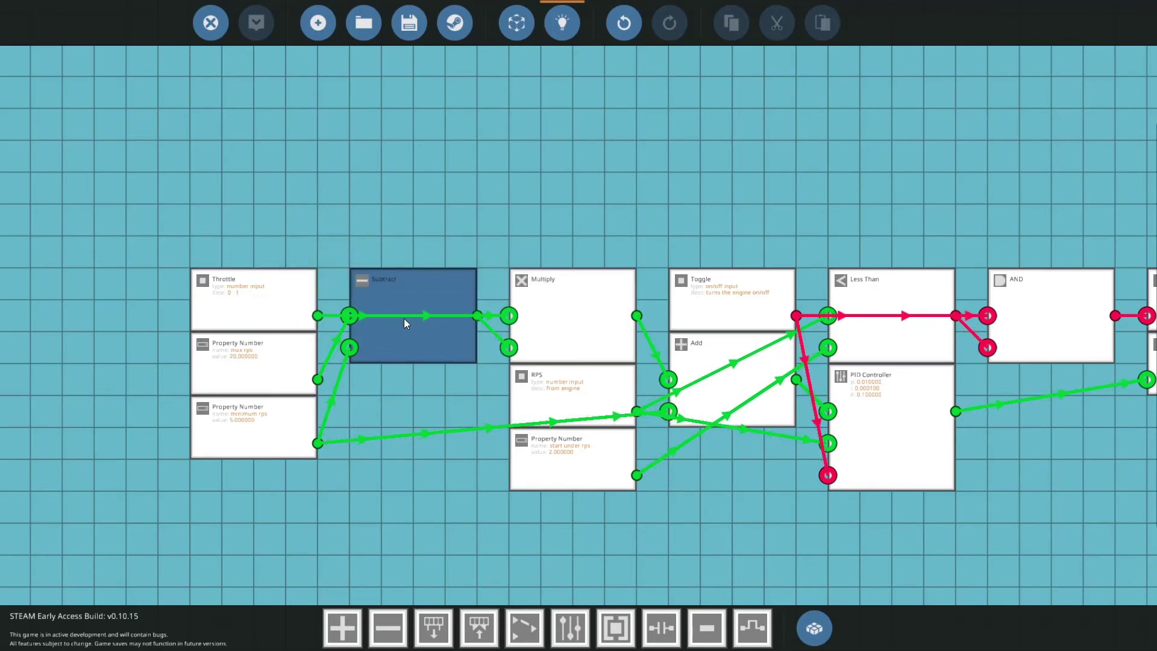
pyautogui.moveTo(404, 320); pyautogui.dragTo(723, 375)
pyautogui.moveTo(866, 397); pyautogui.dragTo(865, 393)
pyautogui.moveTo(233, 420); pyautogui.dragTo(428, 302)
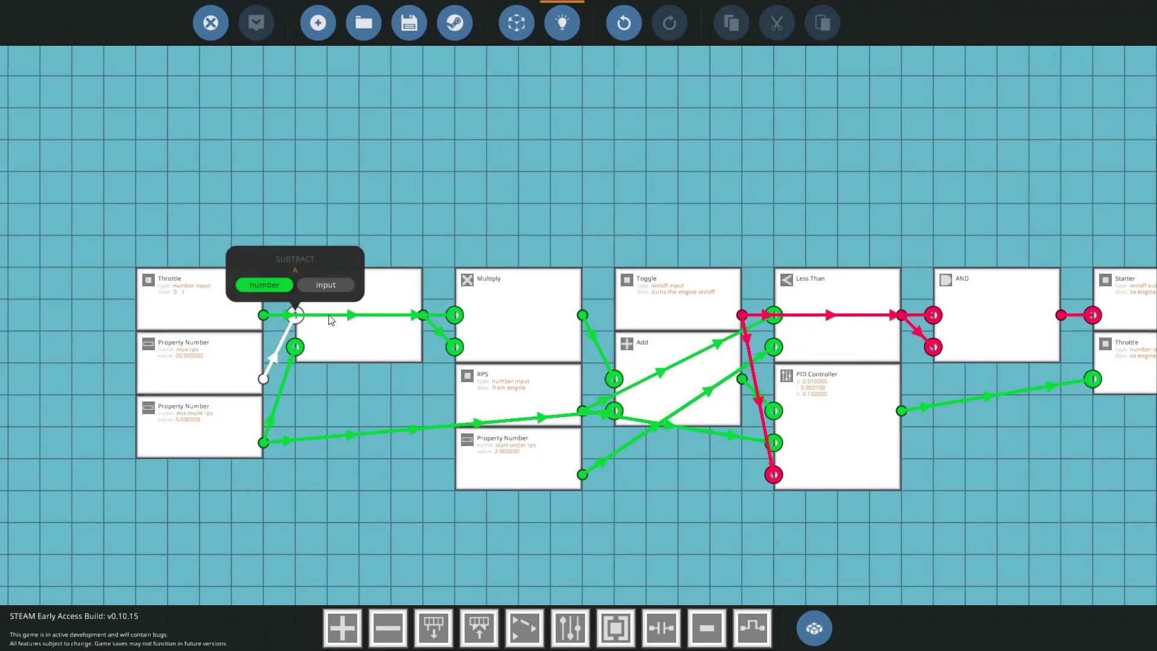
pyautogui.click(336, 299)
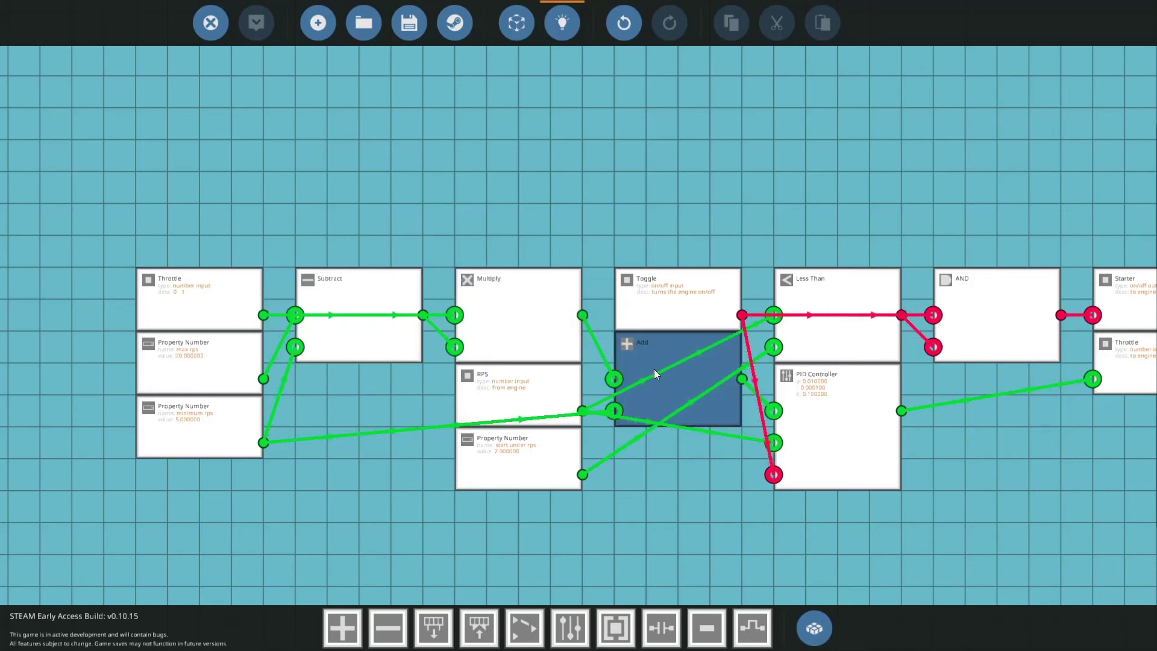
pyautogui.click(178, 345)
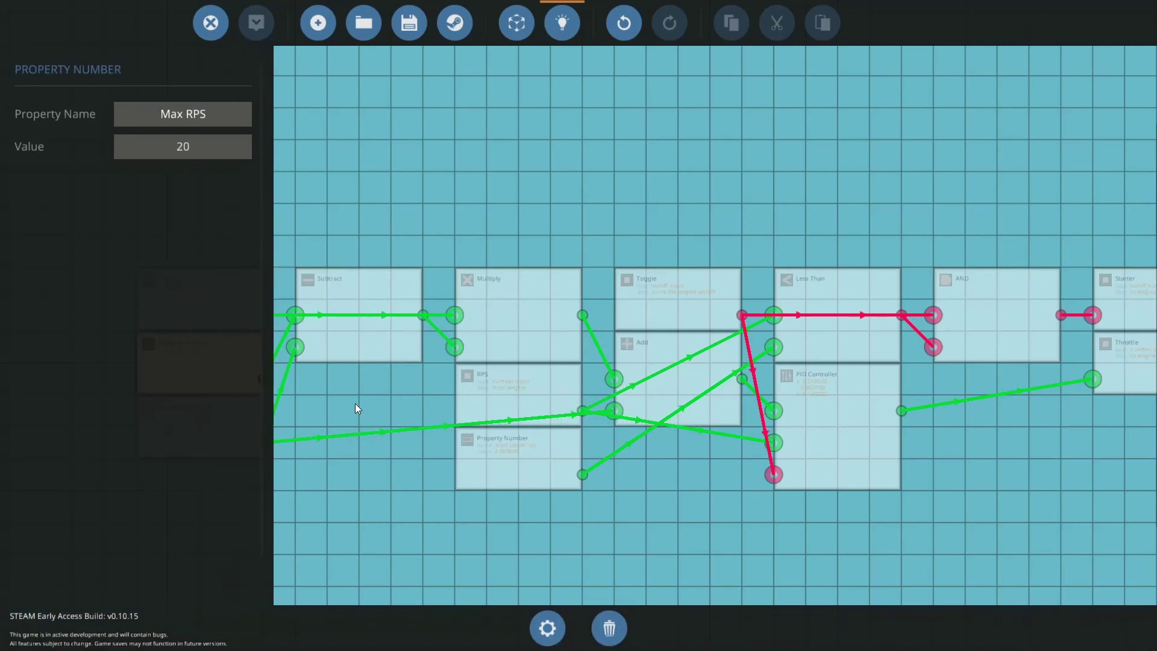
pyautogui.click(314, 390)
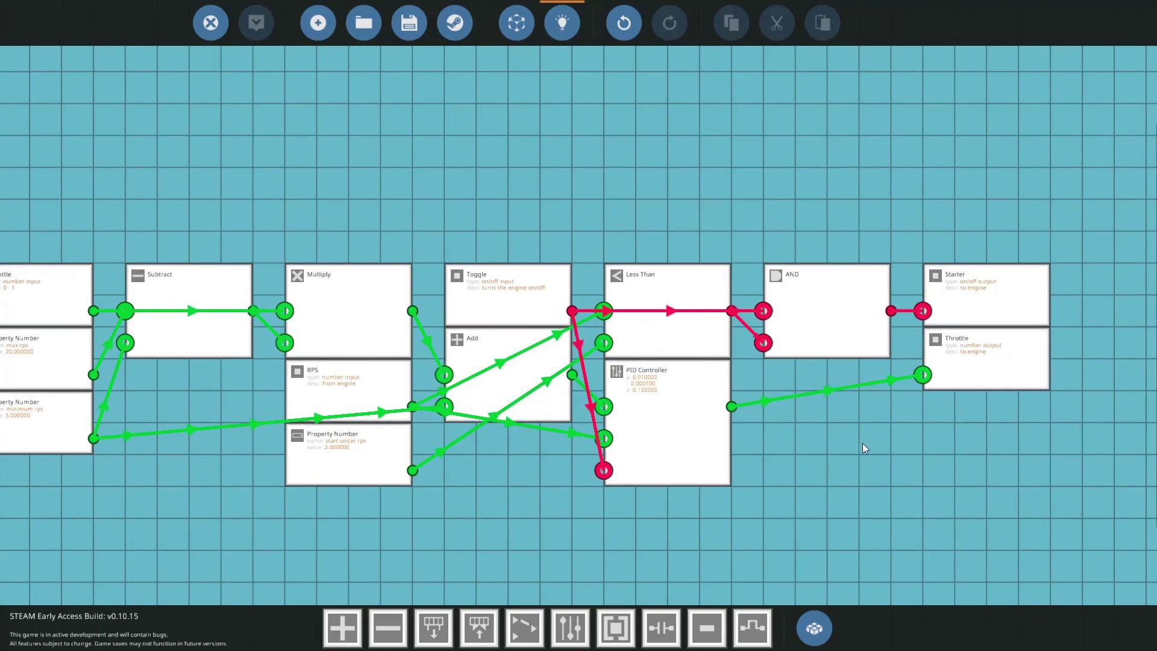
# Step: Save the microcontroller under the name 'Test Throttle Management'
pyautogui.scroll(-4, 454, 248)
pyautogui.scroll(3, 523, 263)
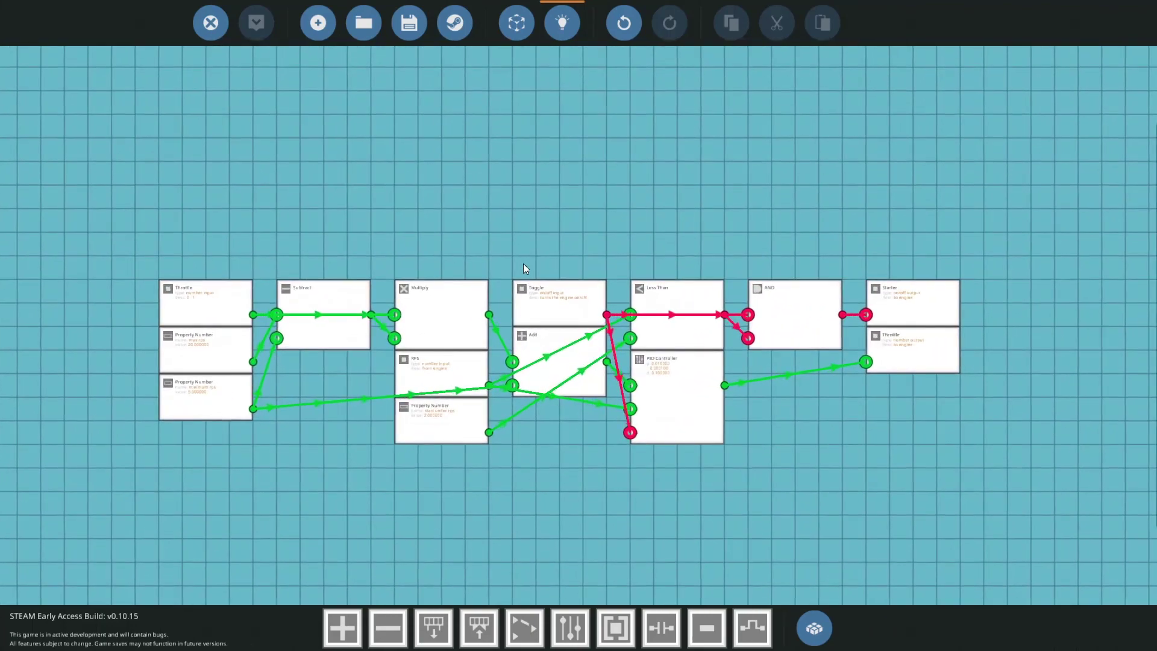
pyautogui.click(409, 22)
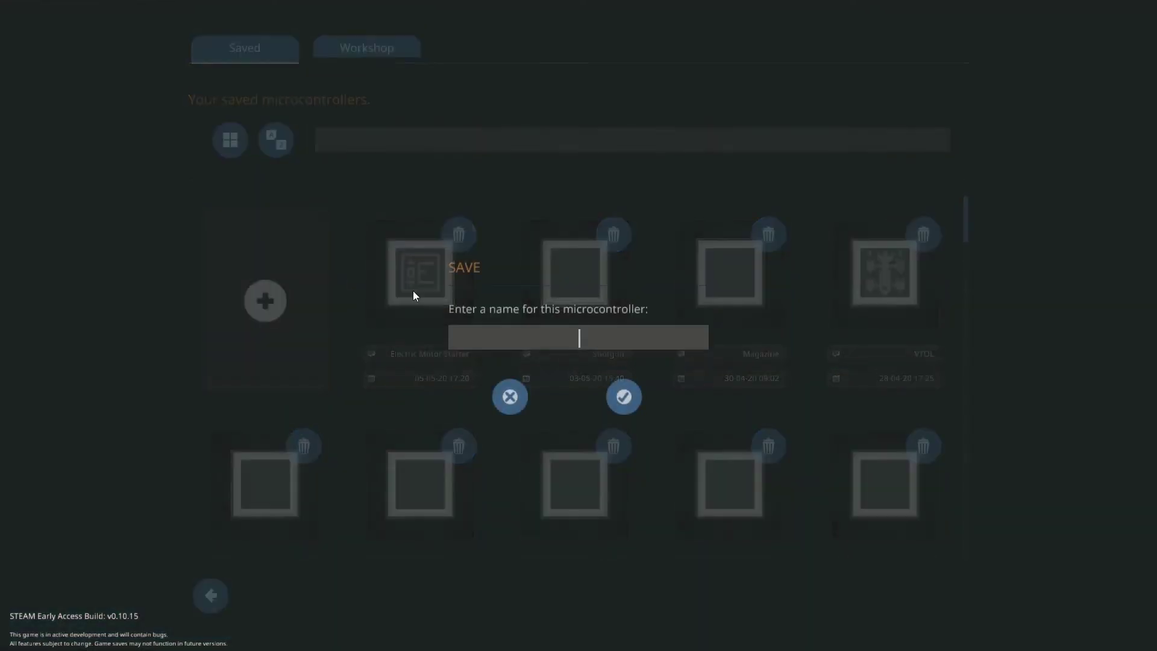
pyautogui.write('Test ')
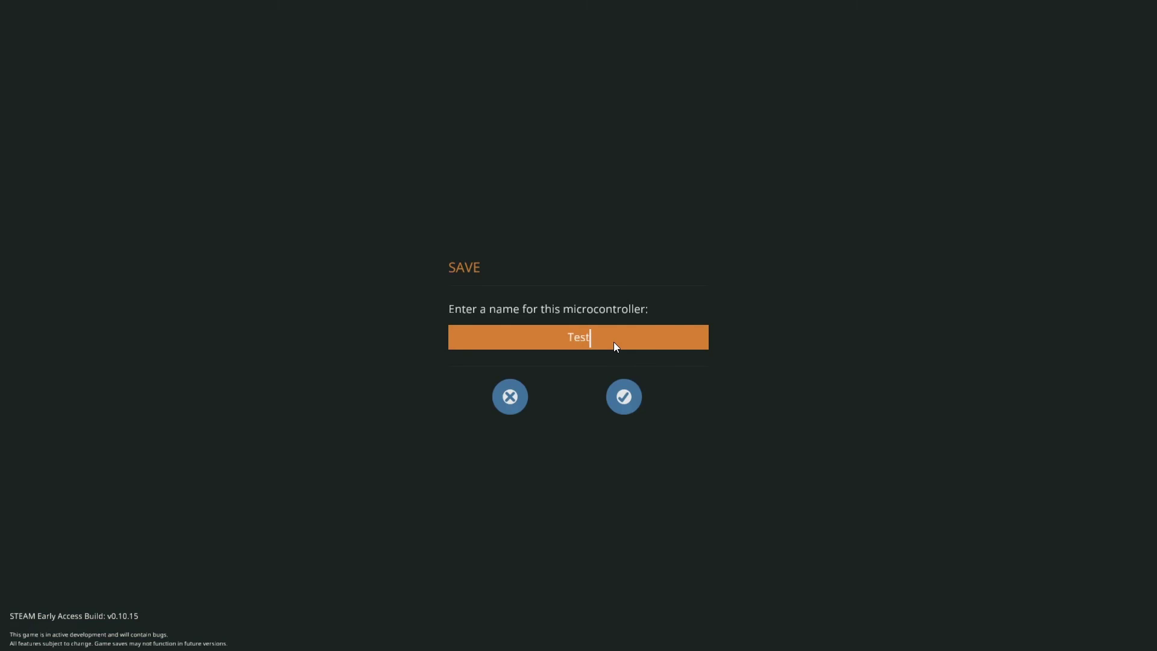
pyautogui.write('Throttle Management')
pyautogui.click(626, 397)
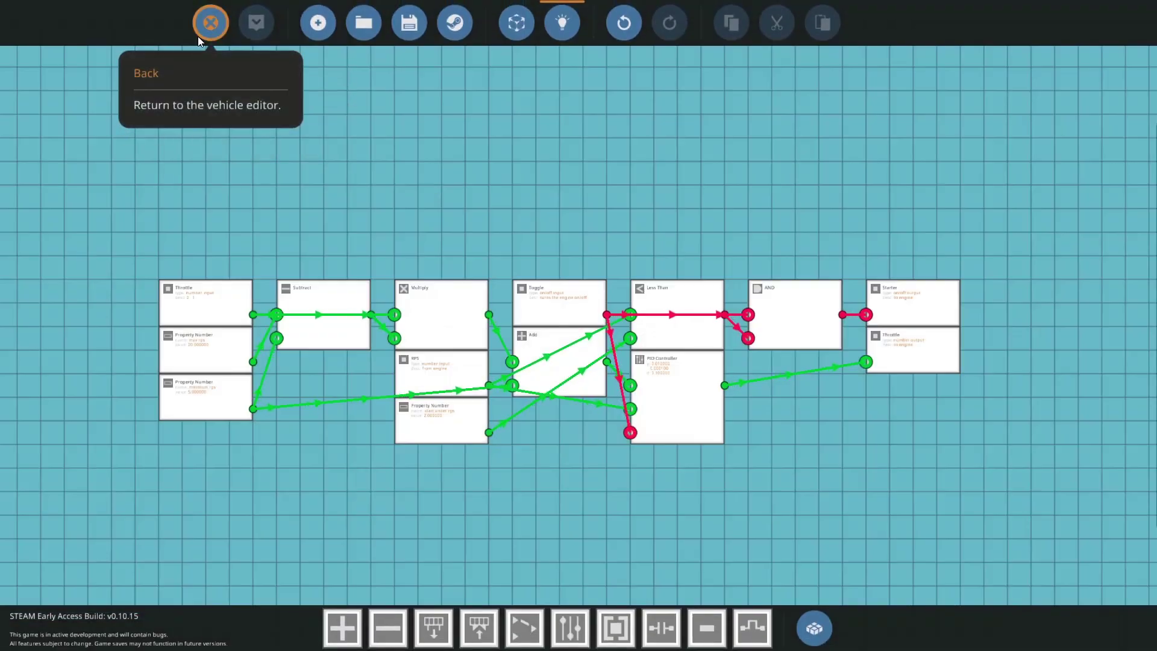
# Step: Close the microcontroller editor with the Back button, returning to the vehicle build grid
pyautogui.click(210, 22)
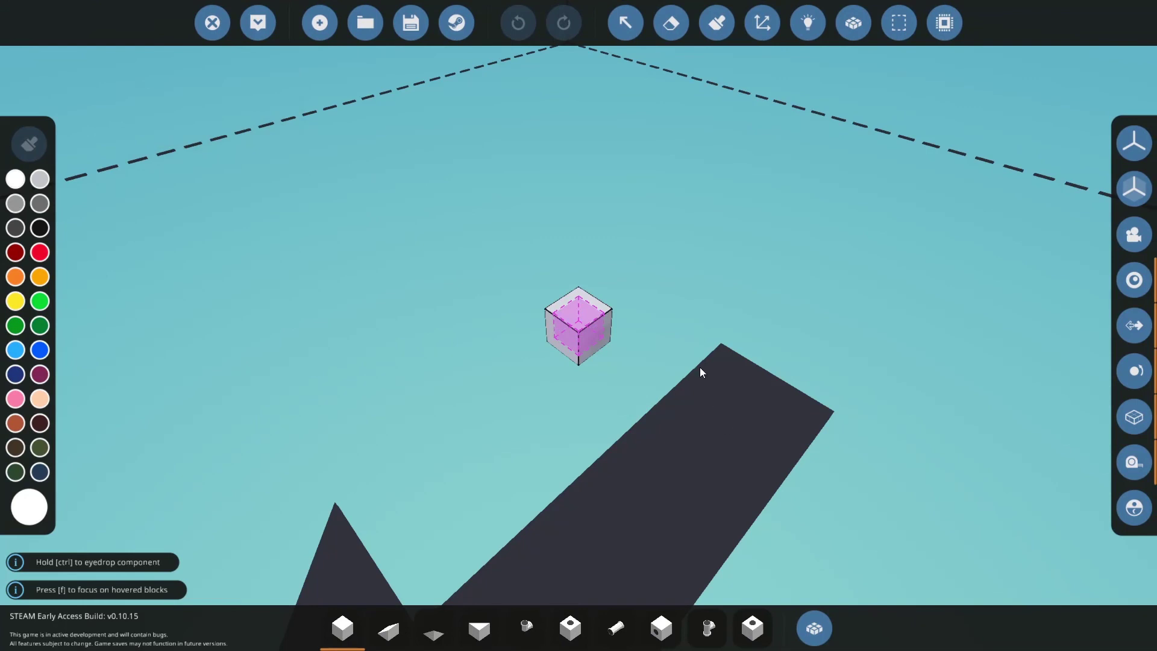